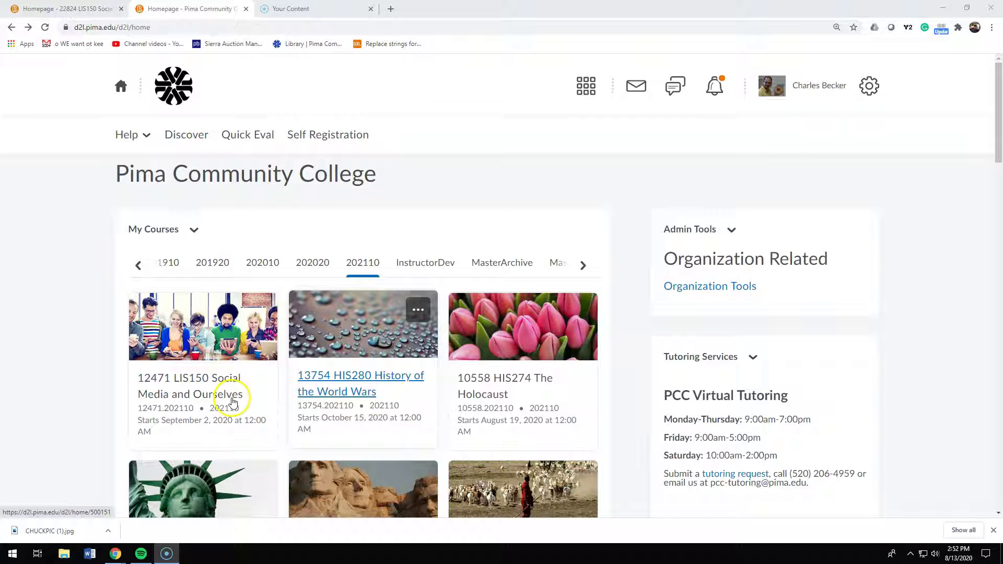
Open the 12471 LIS150 Social Media and Ourselves course from the Pima Community College homepage
{"action": "left_click", "coordinate": [175, 397]}
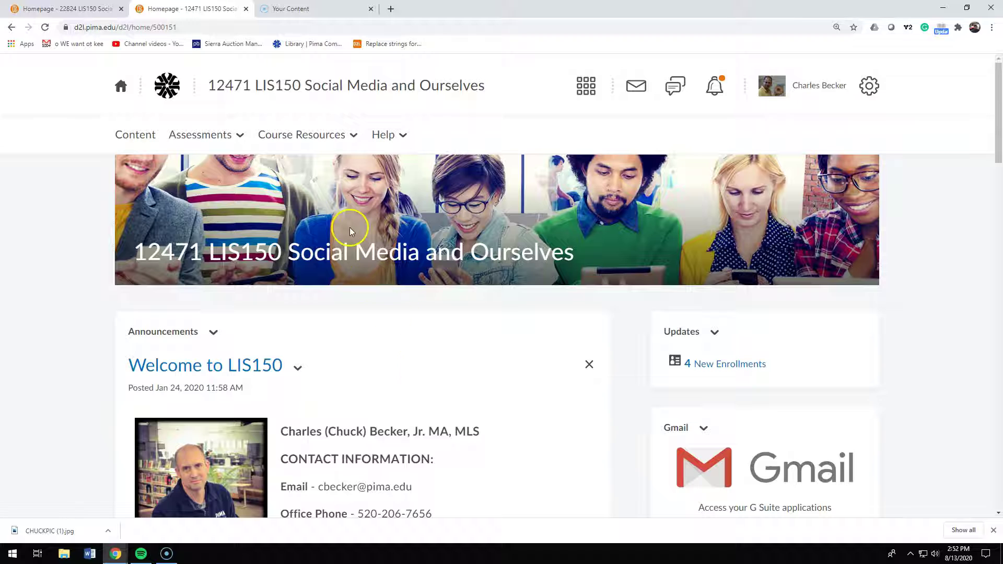
Go to Course Resources > Course Admin > Widgets to reach the course's Manage Widgets page
{"action": "left_click", "coordinate": [320, 138]}
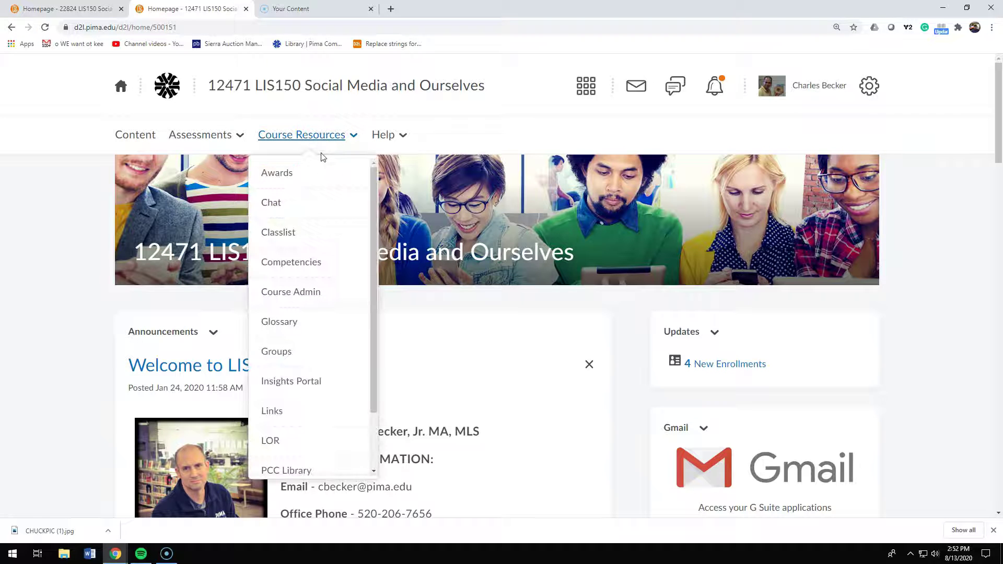
{"action": "left_click", "coordinate": [303, 290]}
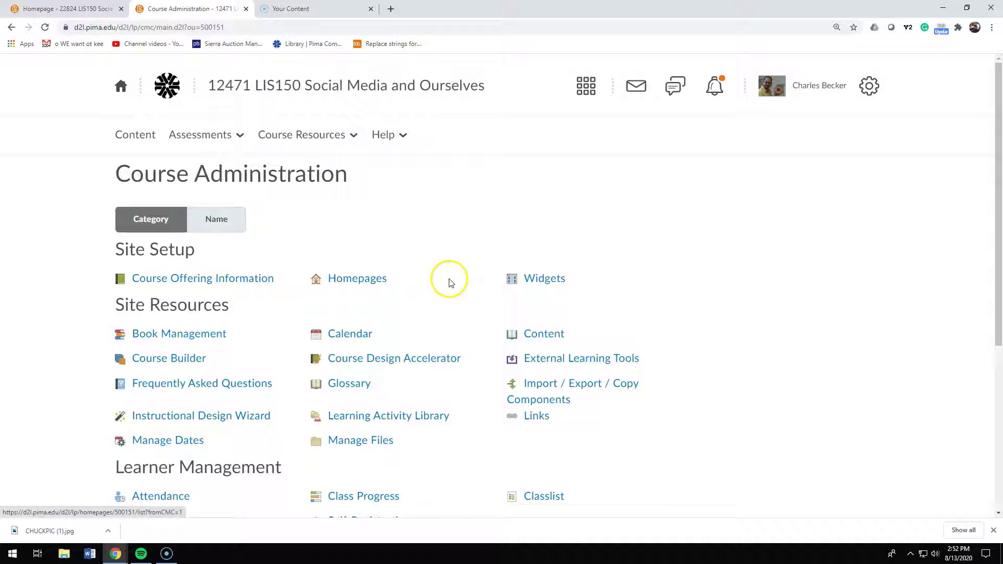
{"action": "left_click", "coordinate": [553, 282]}
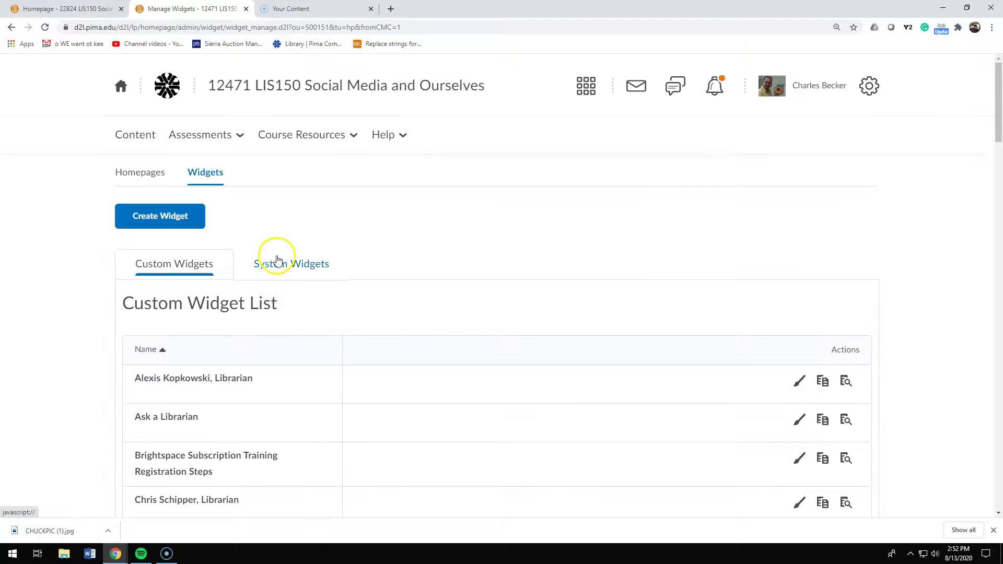
Create a new custom widget named with the instructor's name plus '- Instructor', then go to its Content tab
{"action": "left_click", "coordinate": [146, 220]}
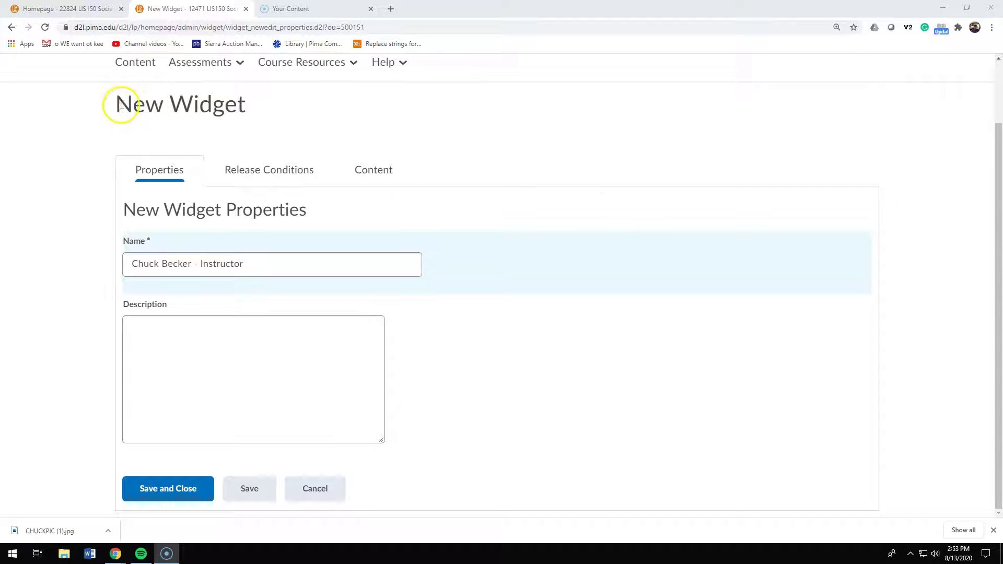
{"action": "left_click_drag", "start_coordinate": [120, 105], "coordinate": [260, 108]}
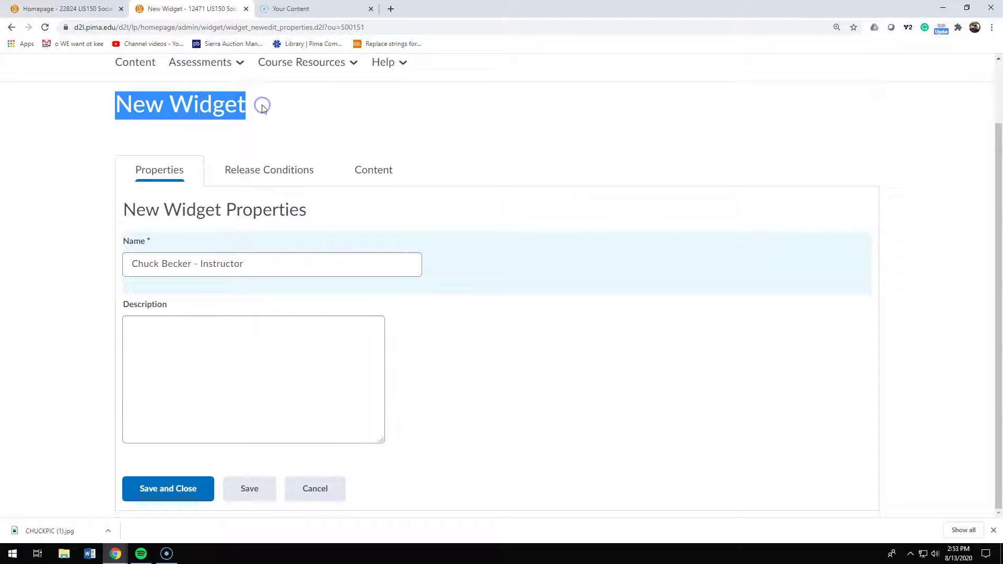
{"action": "left_click_drag", "start_coordinate": [119, 209], "coordinate": [311, 214]}
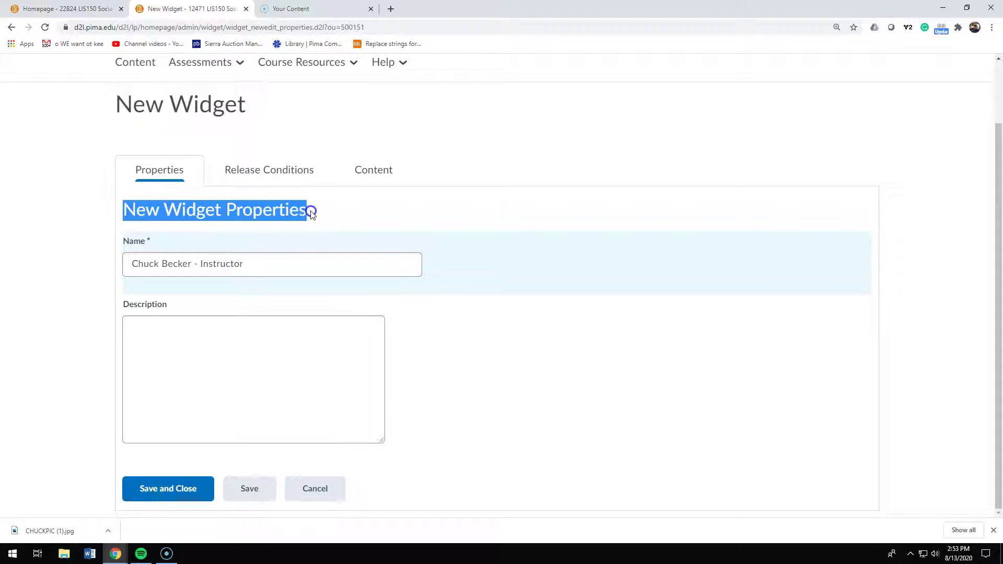
{"action": "left_click", "coordinate": [212, 259]}
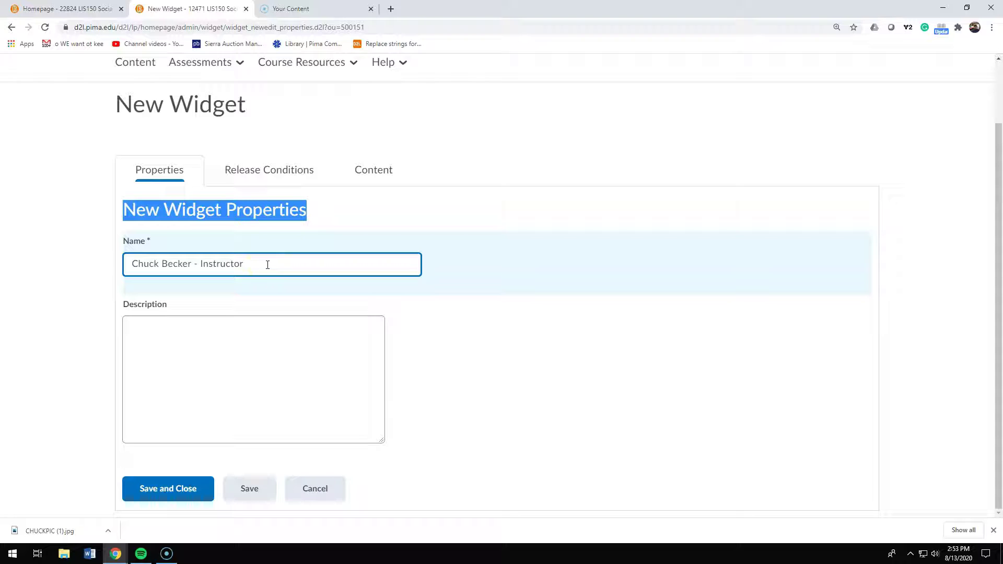
{"action": "left_click", "coordinate": [148, 328]}
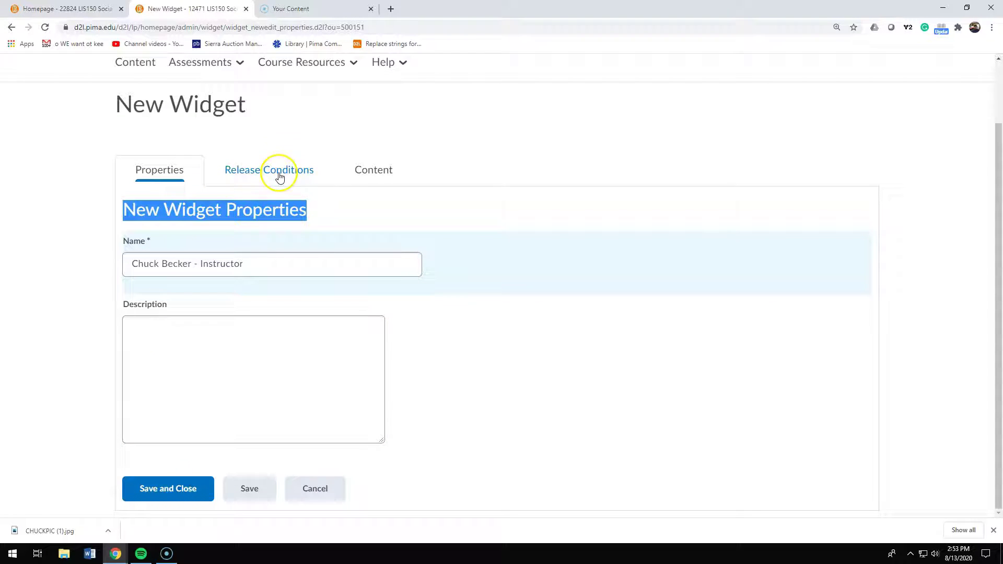
{"action": "left_click", "coordinate": [365, 171]}
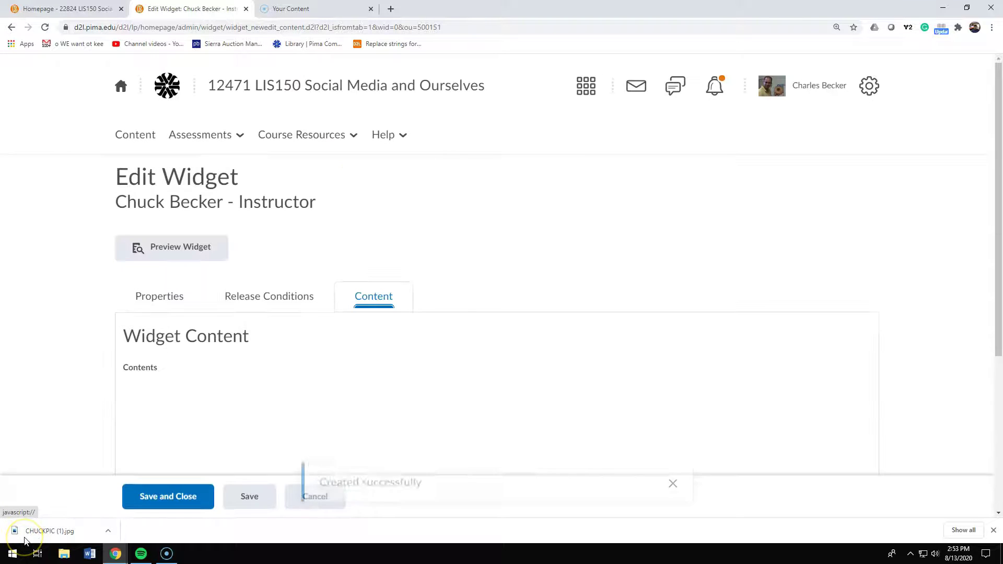
Paste the instructor's bio and contact signature into the widget content, with a blank line above
{"action": "scroll", "coordinate": [367, 287], "scroll_direction": "down", "scroll_amount": 4}
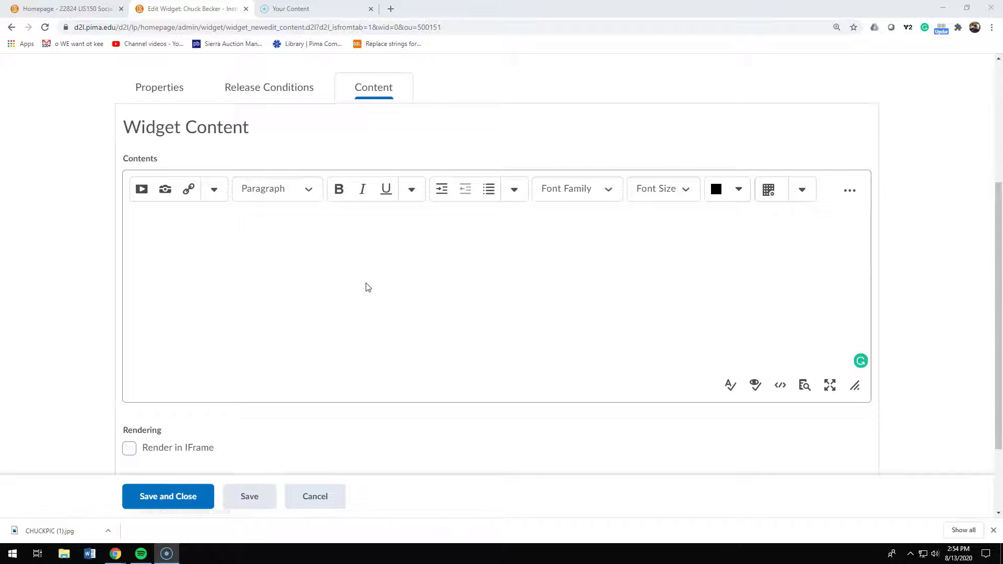
{"action": "left_click", "coordinate": [366, 273]}
{"action": "right_click", "coordinate": [141, 224]}
{"action": "left_click", "coordinate": [173, 307]}
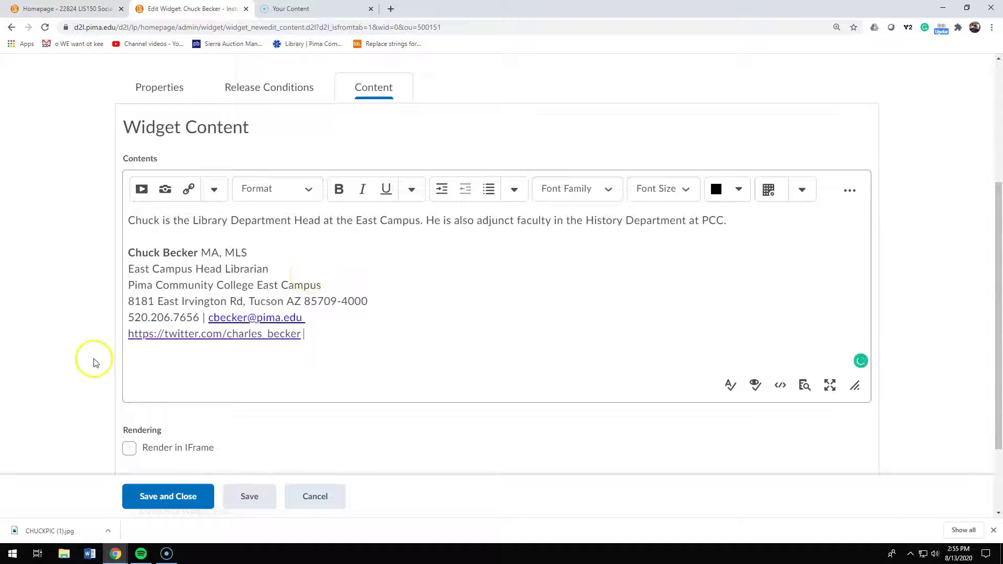
{"action": "left_click", "coordinate": [144, 216]}
{"action": "key", "text": "Return"}
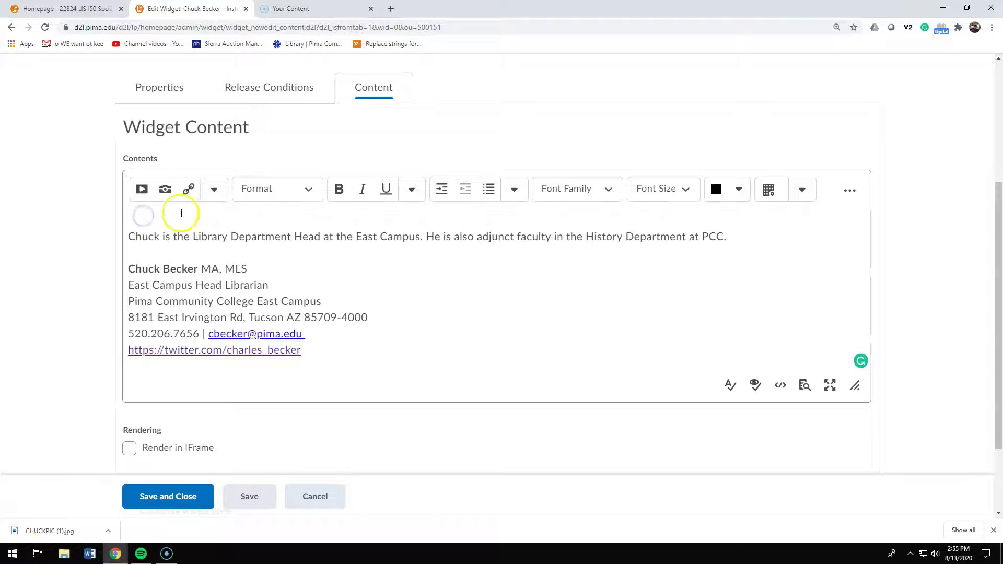
Upload CHUCKPIC.jpg from the Desktop as the widget image and confirm its alternative text
{"action": "left_click", "coordinate": [165, 189]}
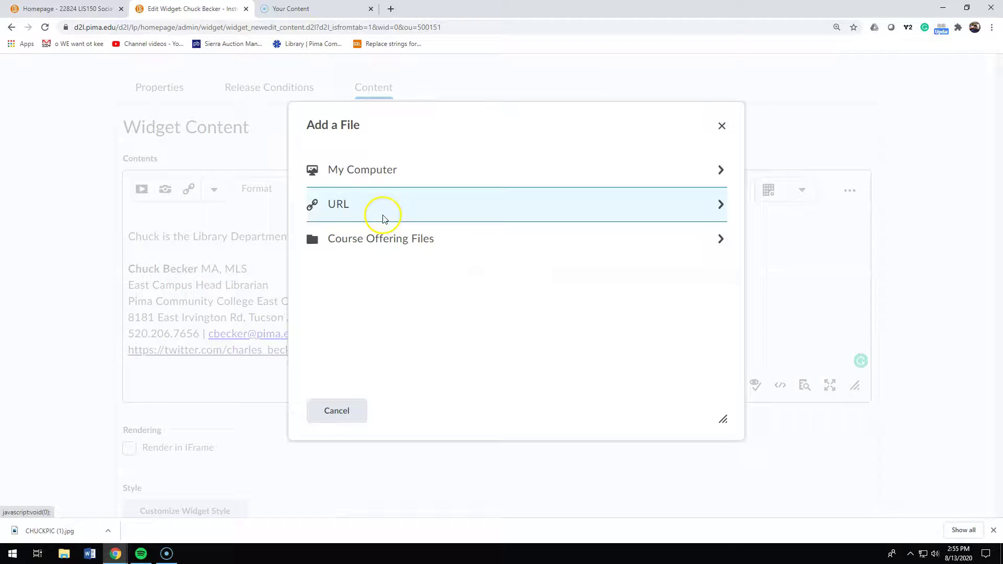
{"action": "left_click", "coordinate": [358, 169]}
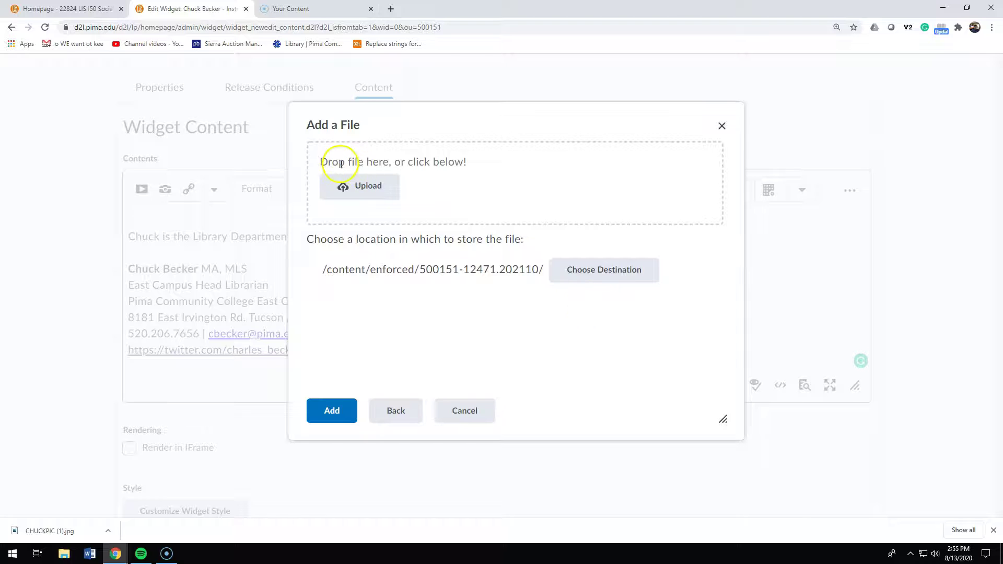
{"action": "left_click", "coordinate": [365, 188]}
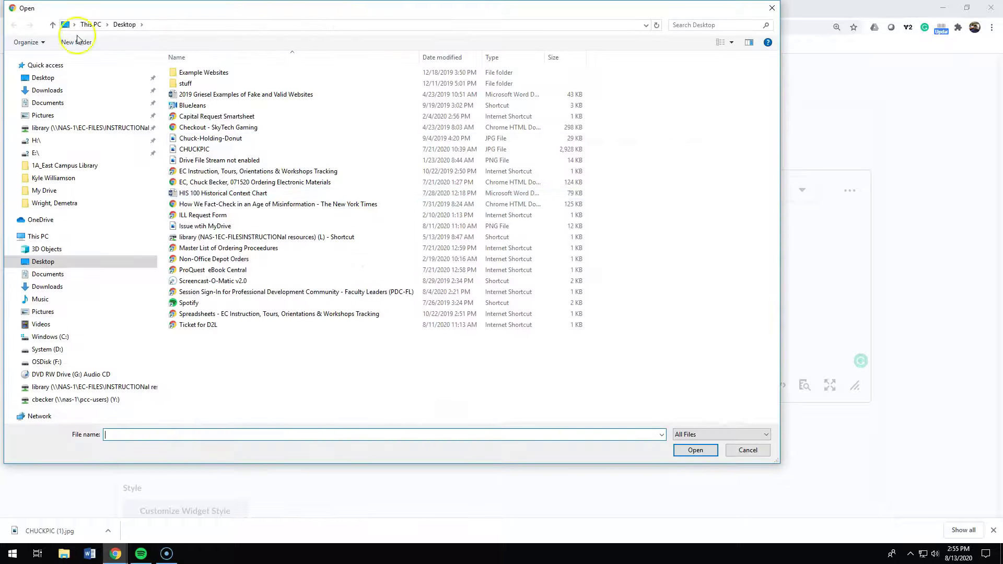
{"action": "left_click", "coordinate": [42, 77]}
{"action": "left_click", "coordinate": [194, 150]}
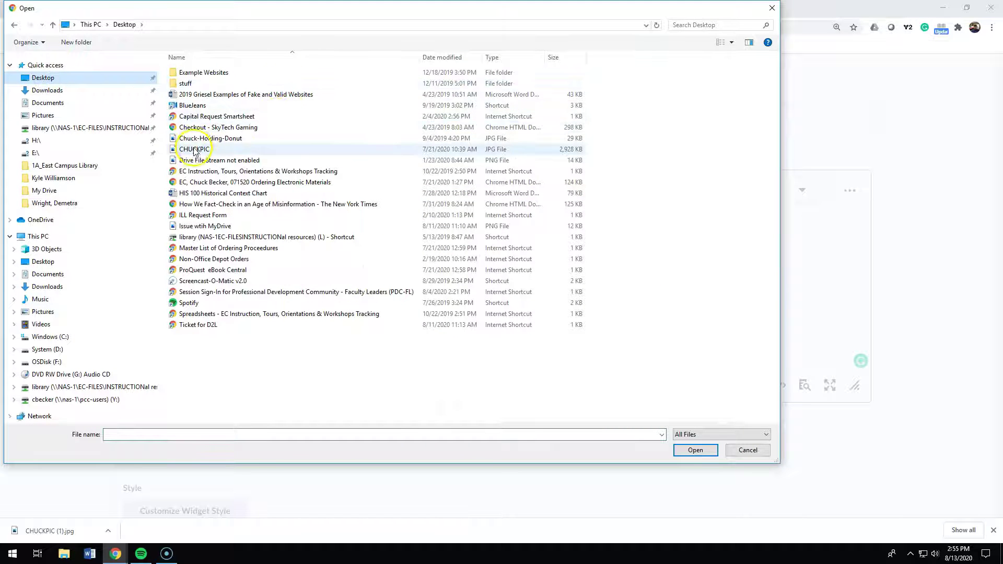
{"action": "left_click", "coordinate": [695, 450]}
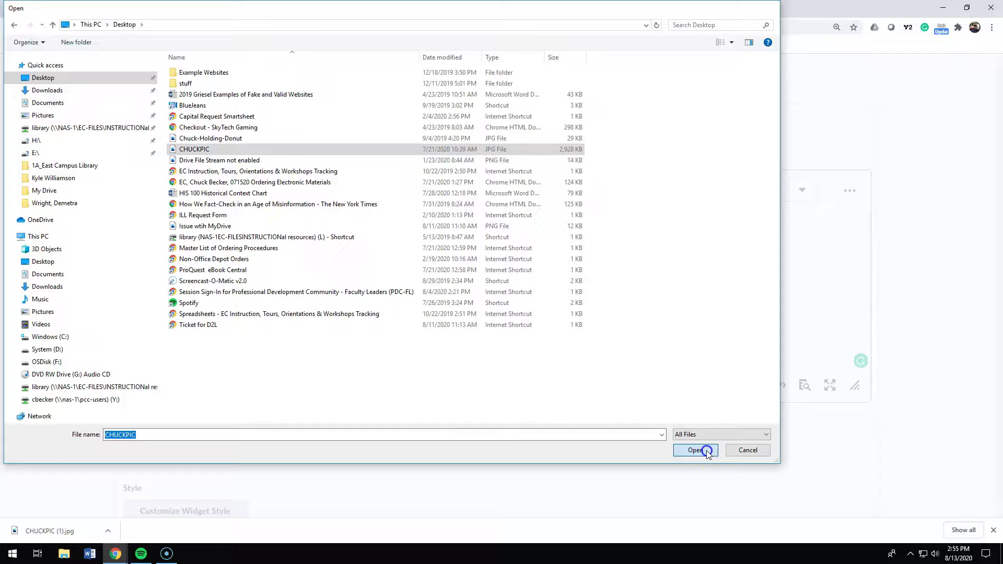
{"action": "left_click", "coordinate": [332, 414]}
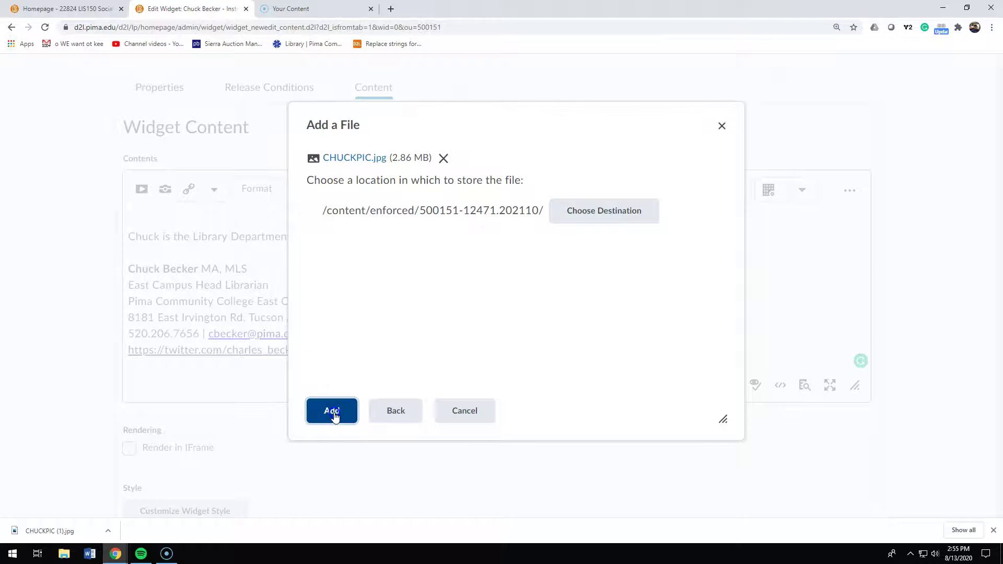
{"action": "left_click", "coordinate": [455, 273]}
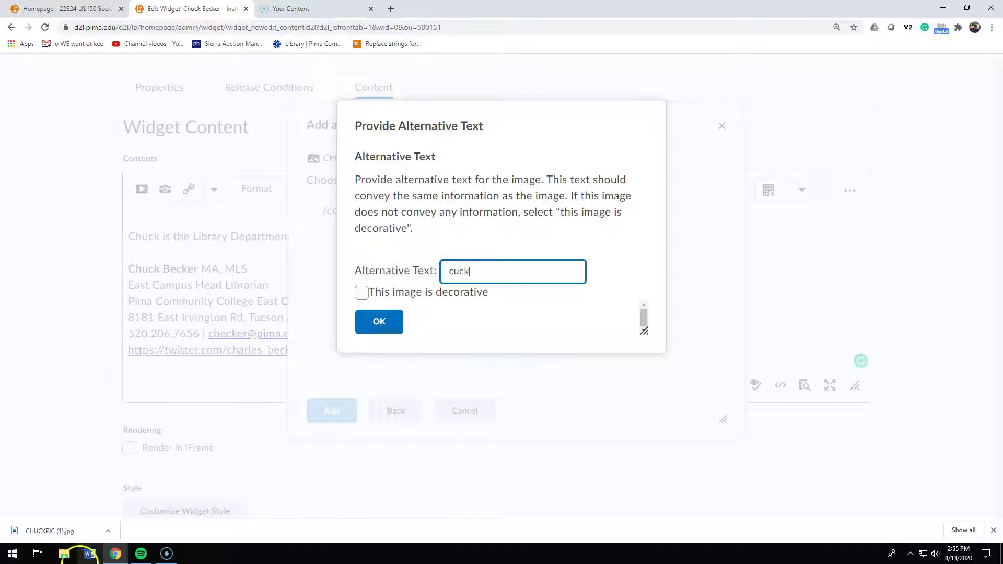
{"action": "left_click", "coordinate": [380, 320]}
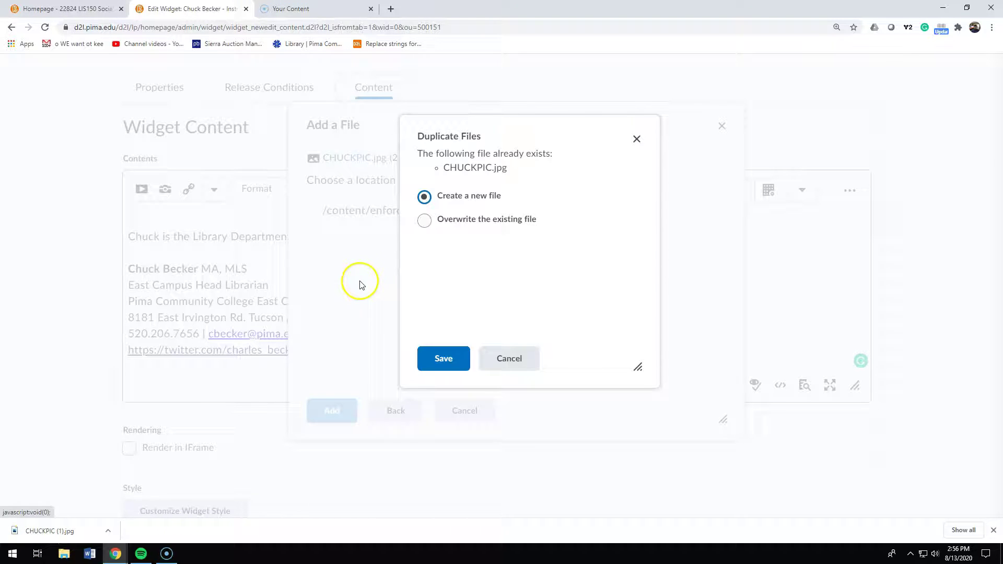
Keep a new copy of CHUCKPIC.jpg in the widget, then save and close the widget editor
{"action": "left_click", "coordinate": [439, 361]}
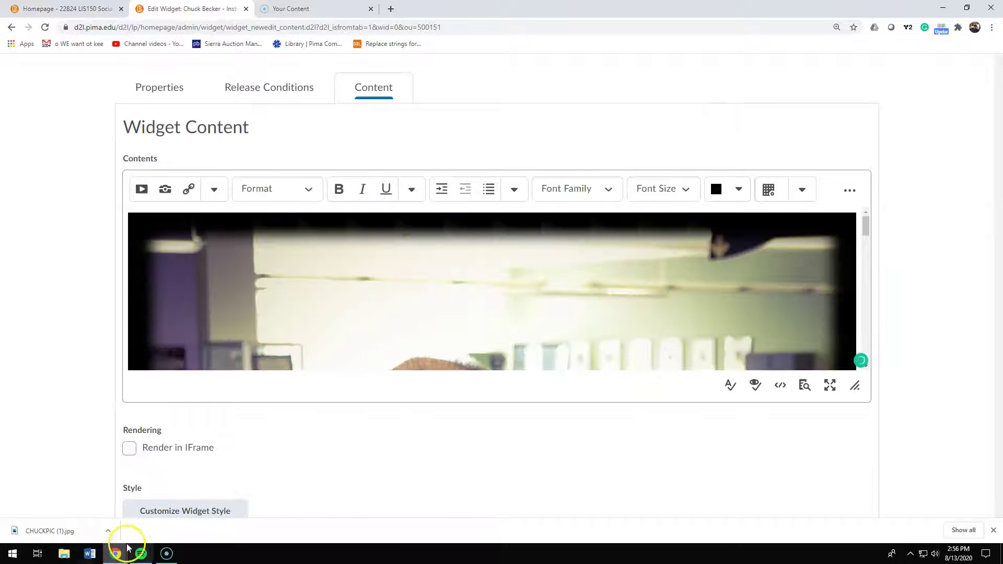
{"action": "left_click", "coordinate": [25, 538]}
{"action": "scroll", "coordinate": [320, 297], "scroll_direction": "up", "scroll_amount": 1}
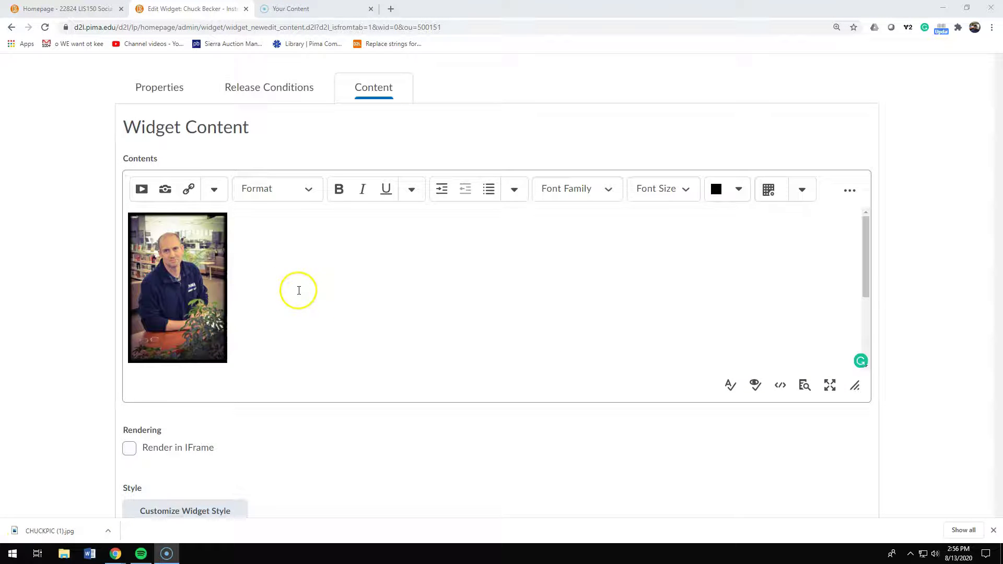
{"action": "scroll", "coordinate": [298, 291], "scroll_direction": "down", "scroll_amount": 3}
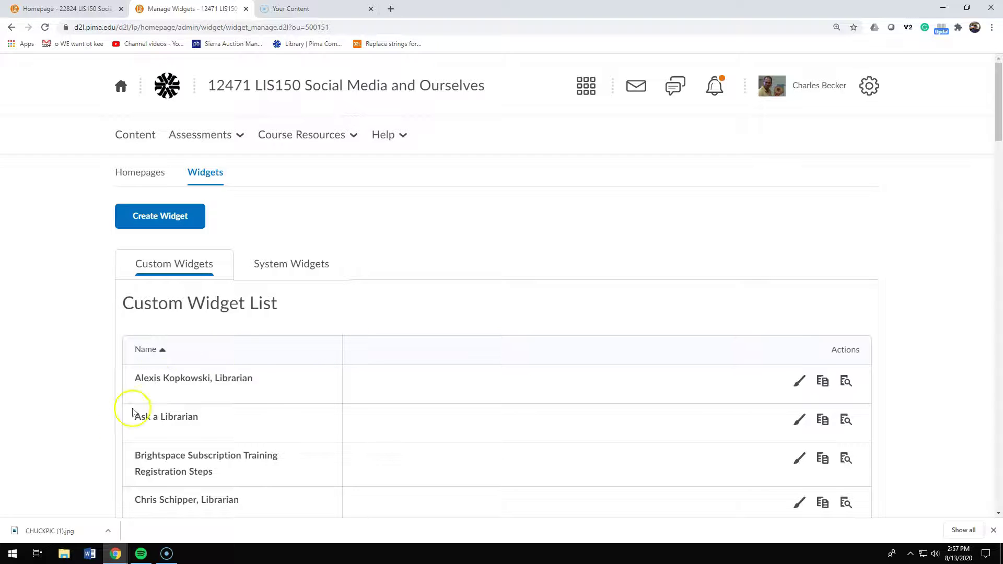
{"action": "left_click", "coordinate": [20, 533]}
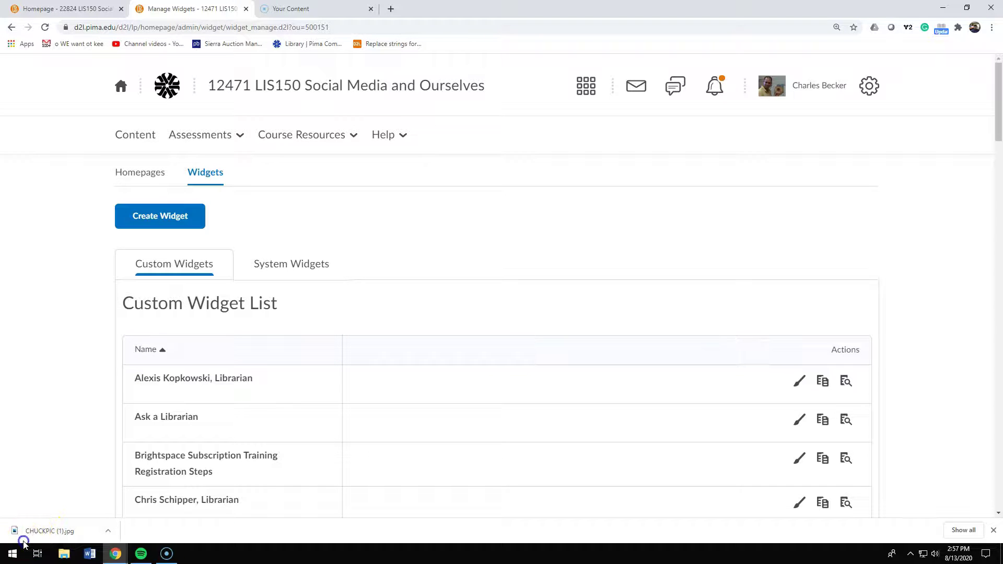
Return to the 12471 LIS150 course homepage and bring up its Homepage Actions menu
{"action": "left_click", "coordinate": [470, 121]}
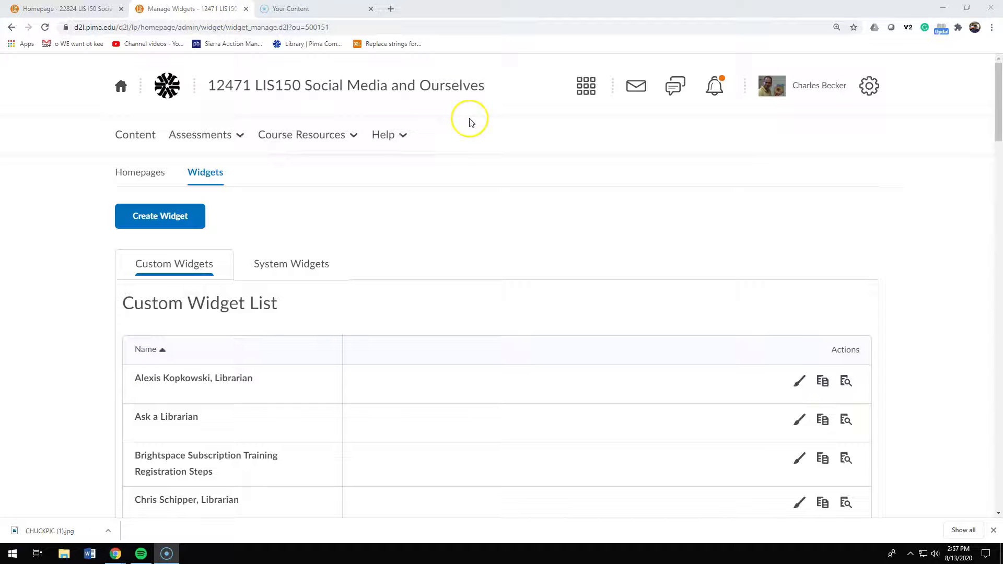
{"action": "left_click", "coordinate": [365, 91]}
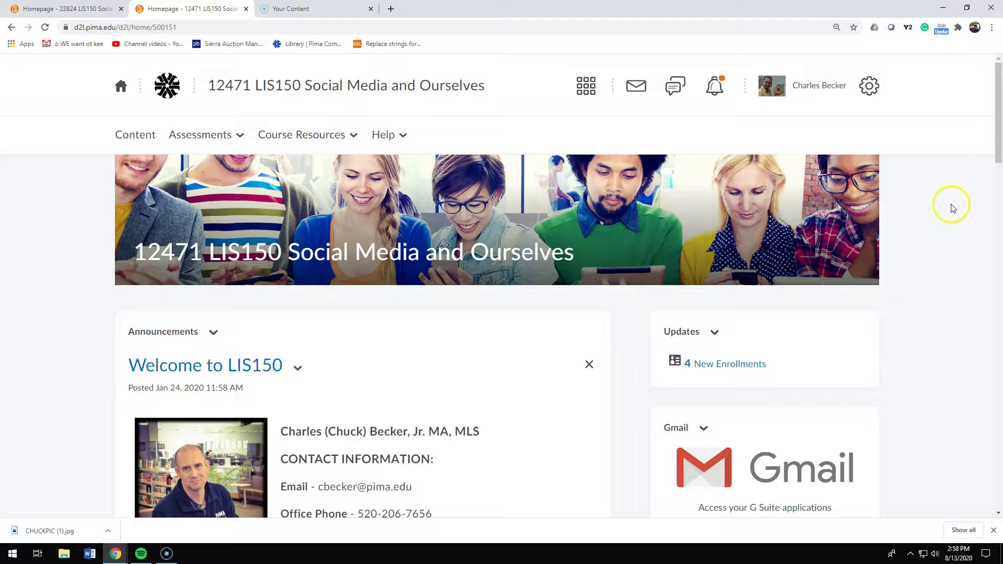
{"action": "scroll", "coordinate": [992, 152], "scroll_direction": "down", "scroll_amount": 15}
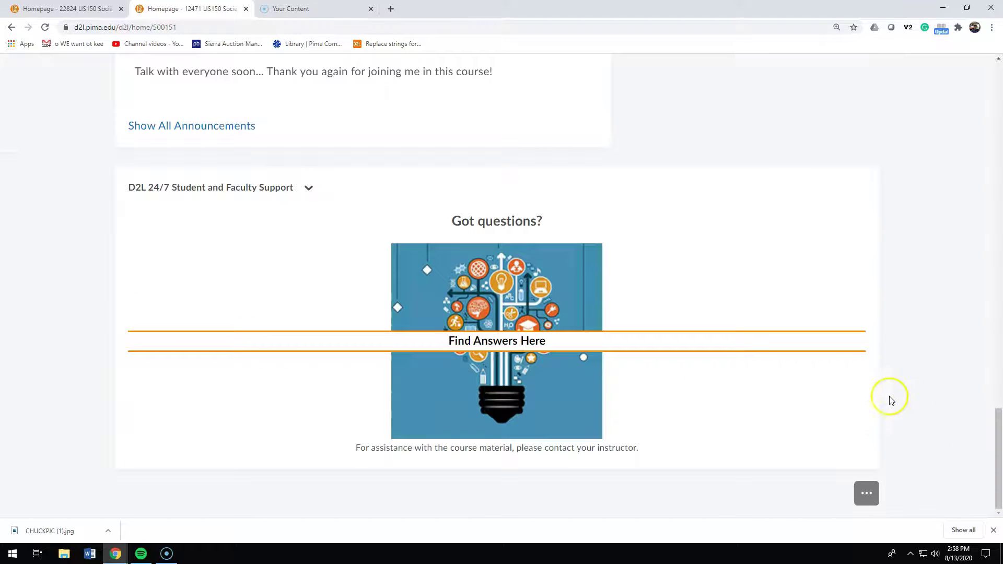
{"action": "left_click", "coordinate": [871, 499]}
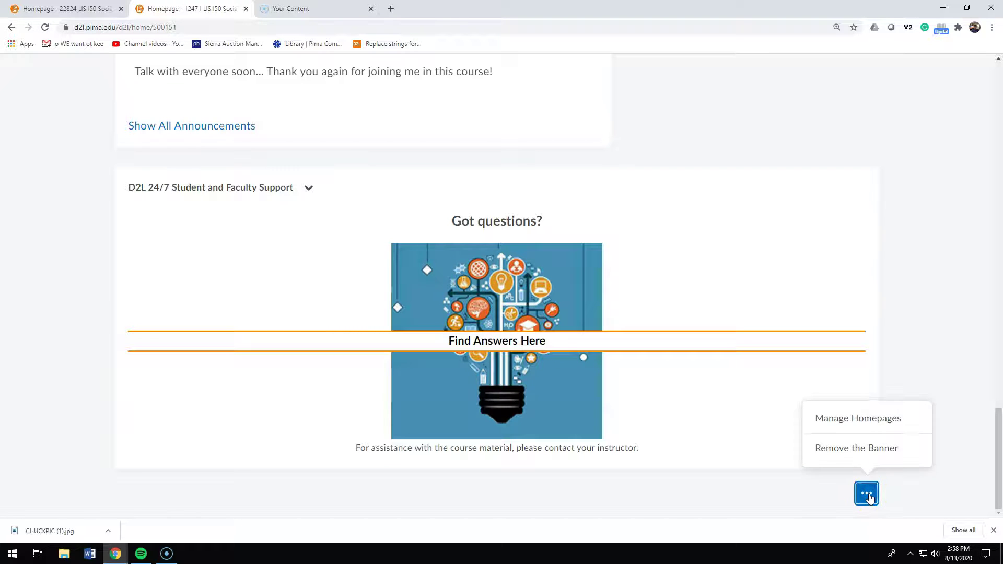
Go to Manage Homepages and check that PCC Daylight Course Home default is the active homepage
{"action": "left_click", "coordinate": [857, 419]}
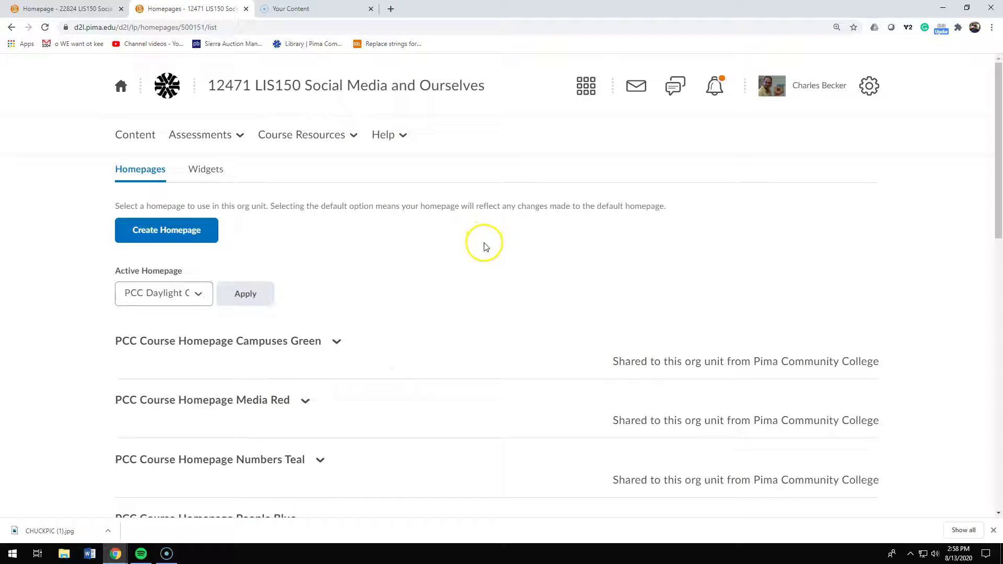
{"action": "left_click", "coordinate": [18, 549]}
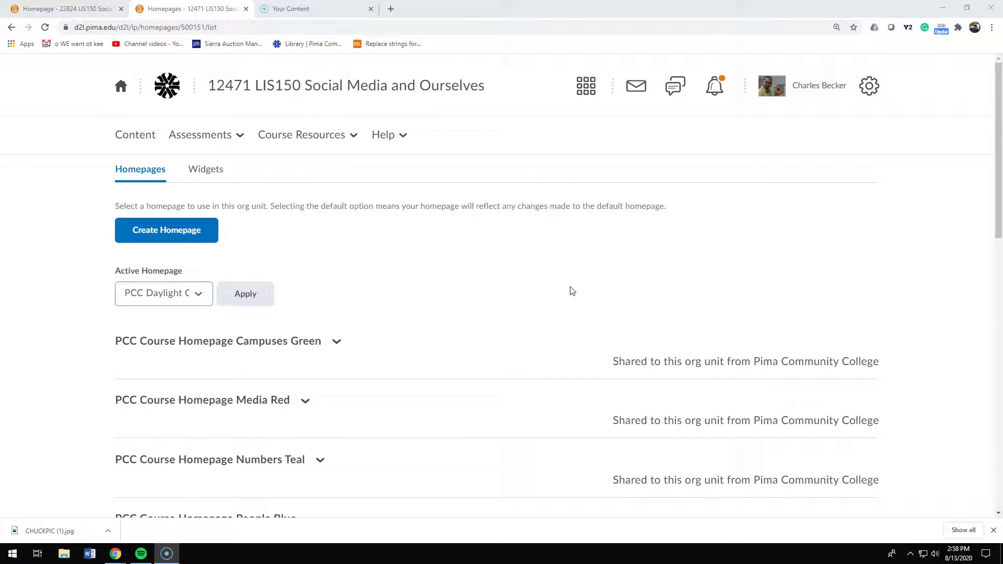
{"action": "scroll", "coordinate": [696, 291], "scroll_direction": "down", "scroll_amount": 9}
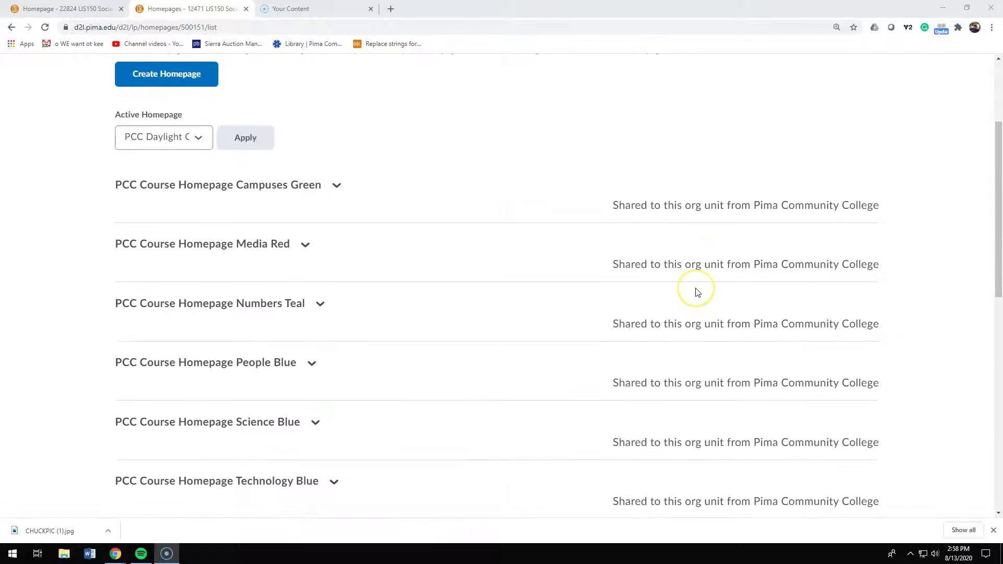
{"action": "scroll", "coordinate": [696, 291], "scroll_direction": "down", "scroll_amount": 5}
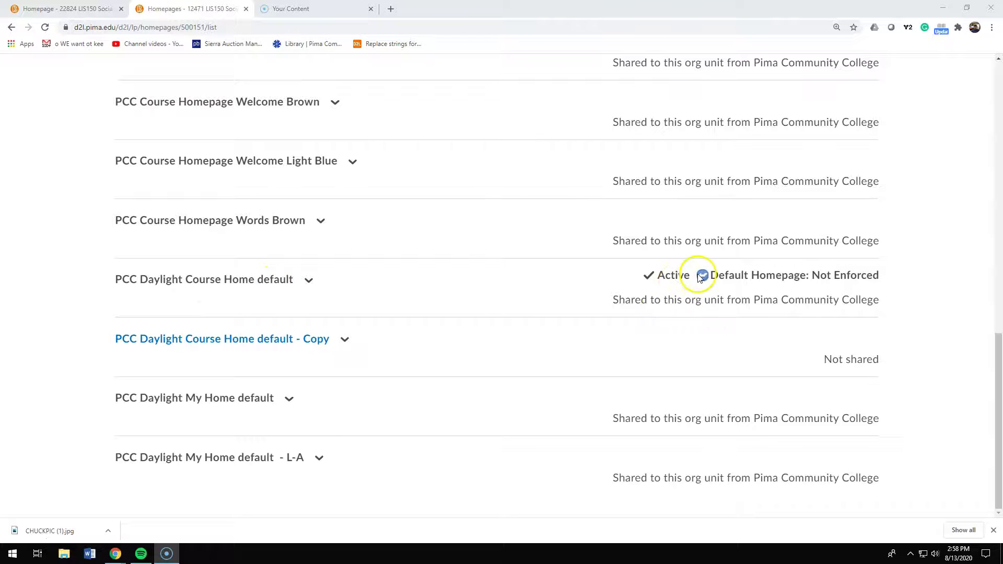
{"action": "left_click_drag", "start_coordinate": [645, 277], "coordinate": [734, 278]}
{"action": "left_click", "coordinate": [897, 278]}
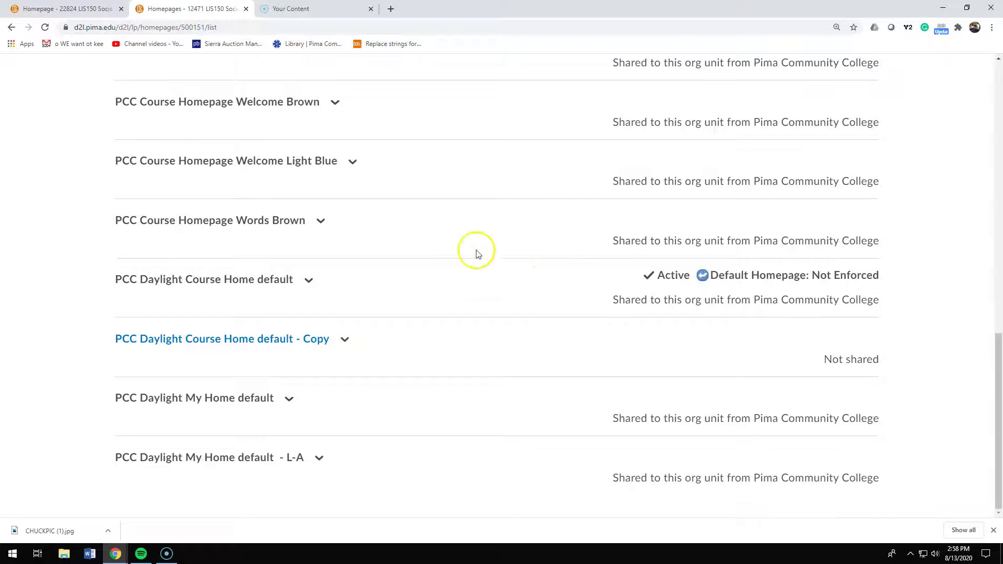
Copy PCC Daylight Course Home default to create 'PCC Daylight Course Home default - Copy'
{"action": "left_click", "coordinate": [310, 282]}
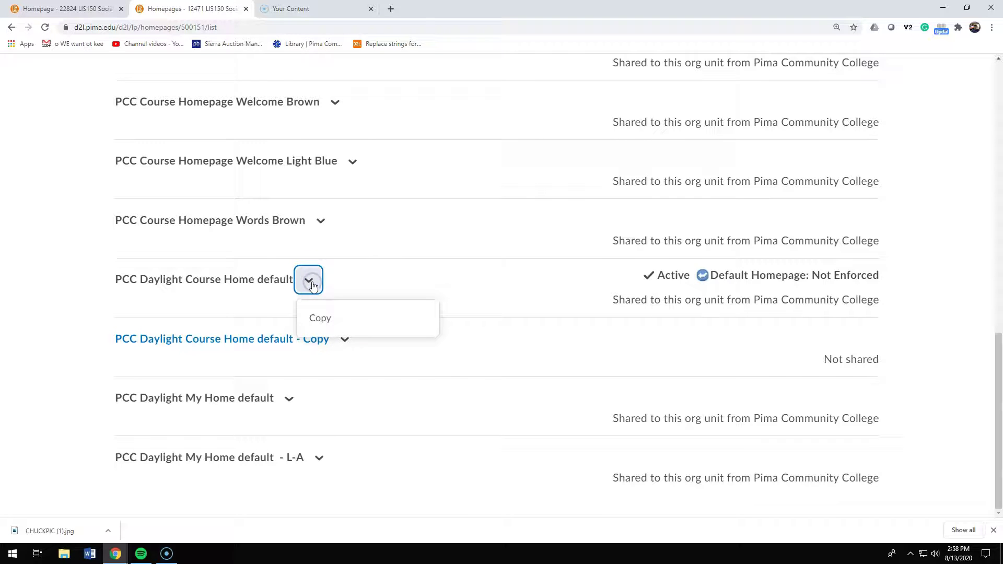
{"action": "left_click", "coordinate": [317, 317]}
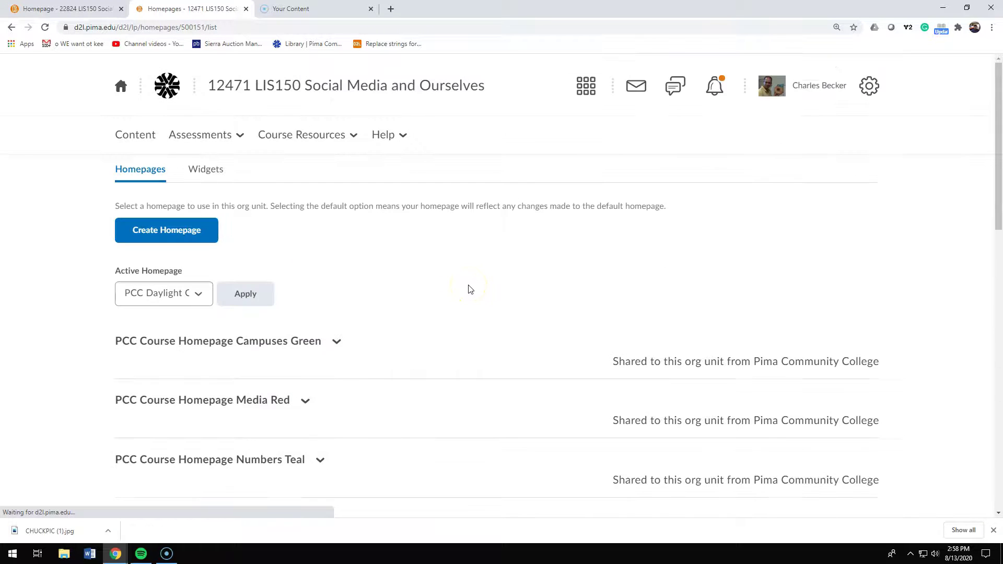
{"action": "left_click_drag", "start_coordinate": [993, 182], "coordinate": [987, 450]}
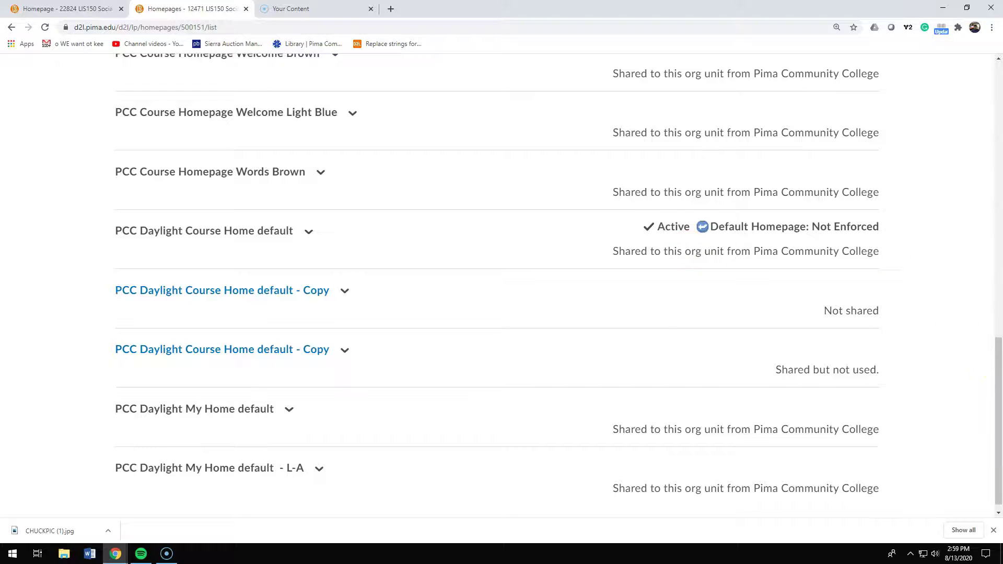
{"action": "left_click_drag", "start_coordinate": [995, 367], "coordinate": [986, 73]}
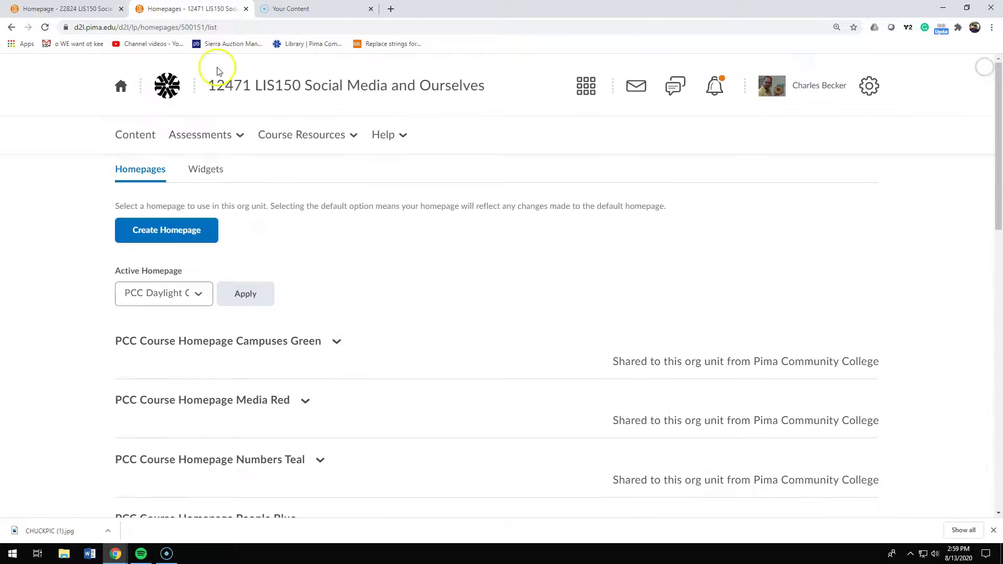
{"action": "left_click_drag", "start_coordinate": [107, 275], "coordinate": [169, 273]}
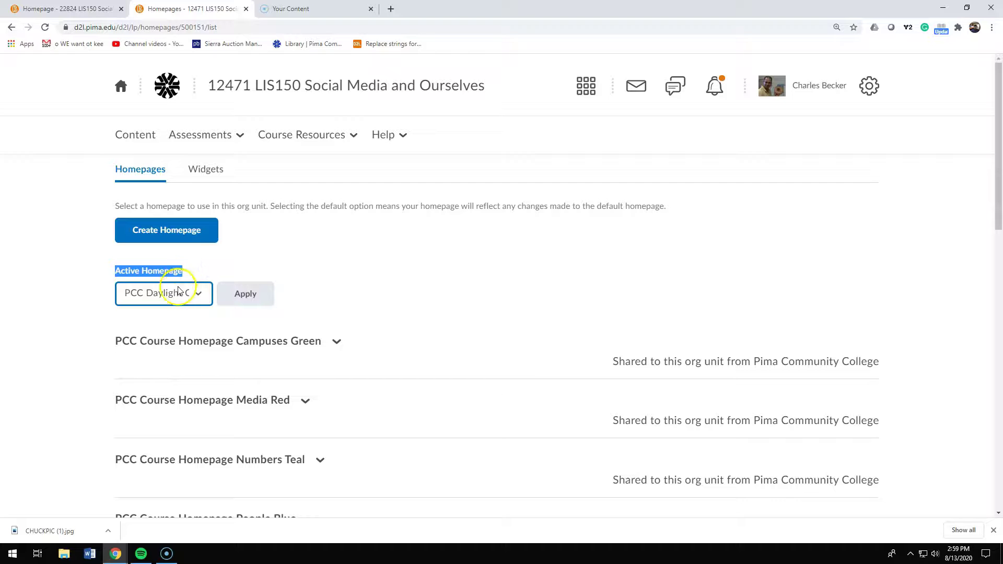
Set 'PCC Daylight Course Home default - Copy' as the Active Homepage and apply it
{"action": "left_click", "coordinate": [197, 296]}
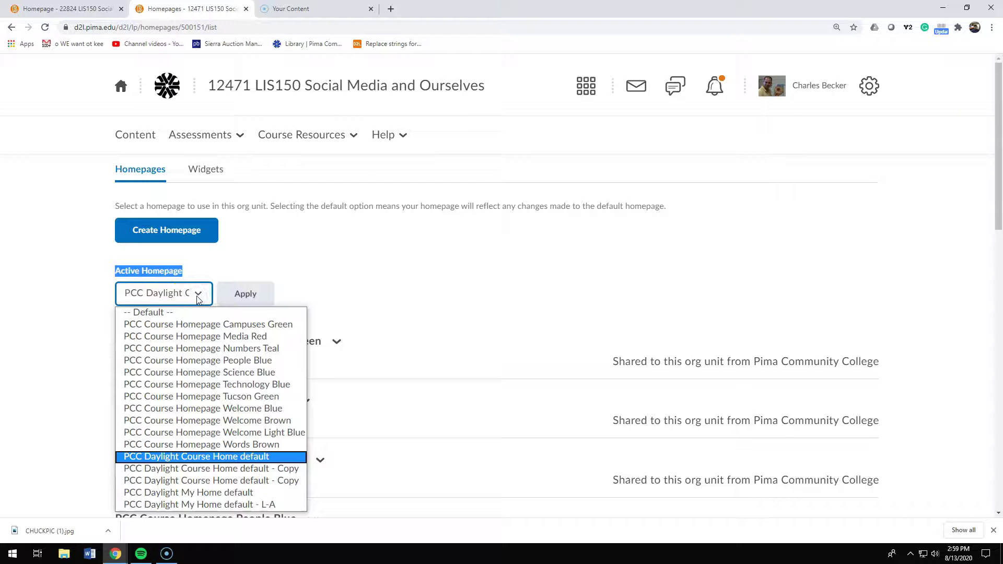
{"action": "left_click", "coordinate": [198, 471]}
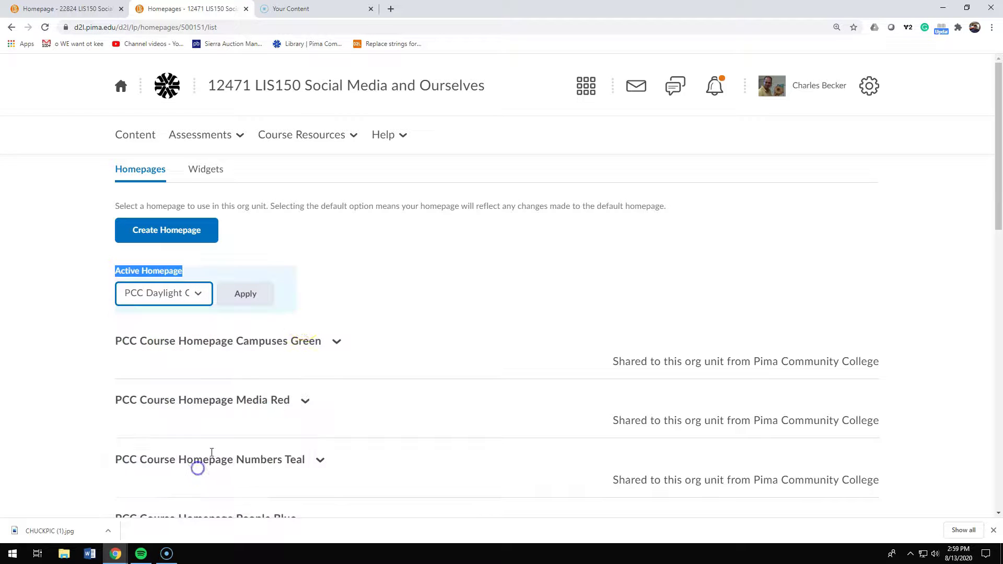
{"action": "left_click", "coordinate": [247, 286]}
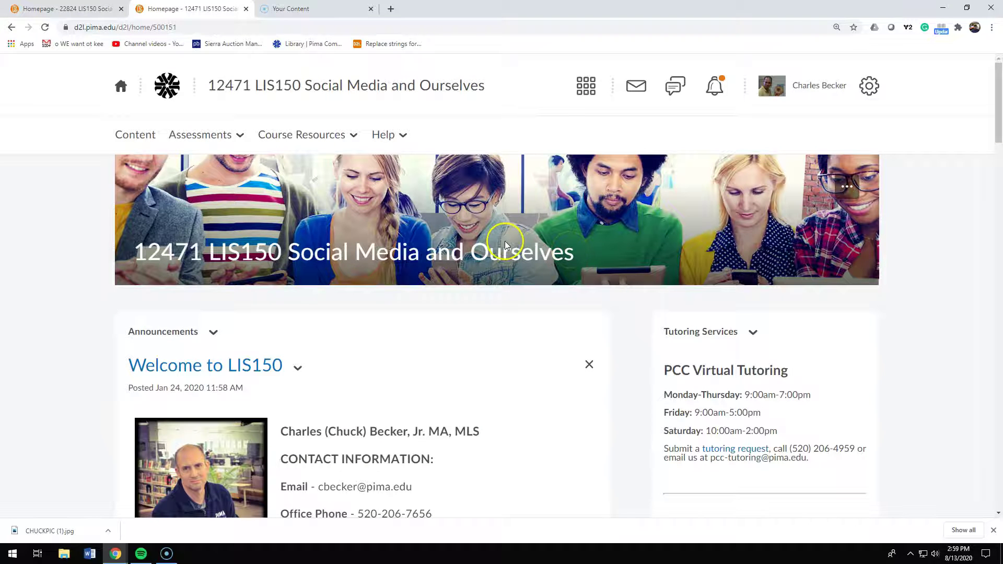
Choose Edit this Homepage from the Homepage Actions menu for the copied homepage
{"action": "left_click", "coordinate": [14, 550]}
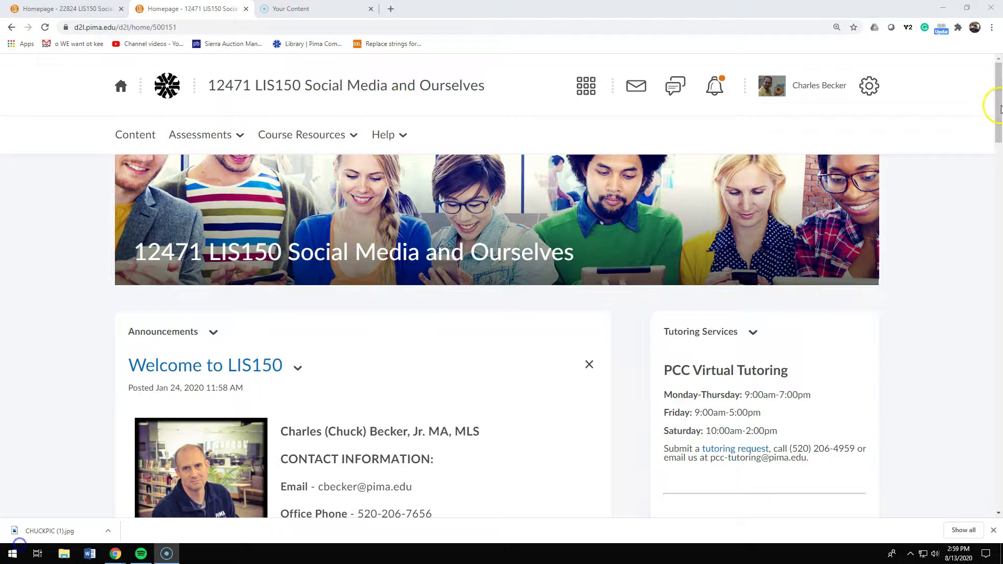
{"action": "left_click_drag", "start_coordinate": [998, 105], "coordinate": [998, 473]}
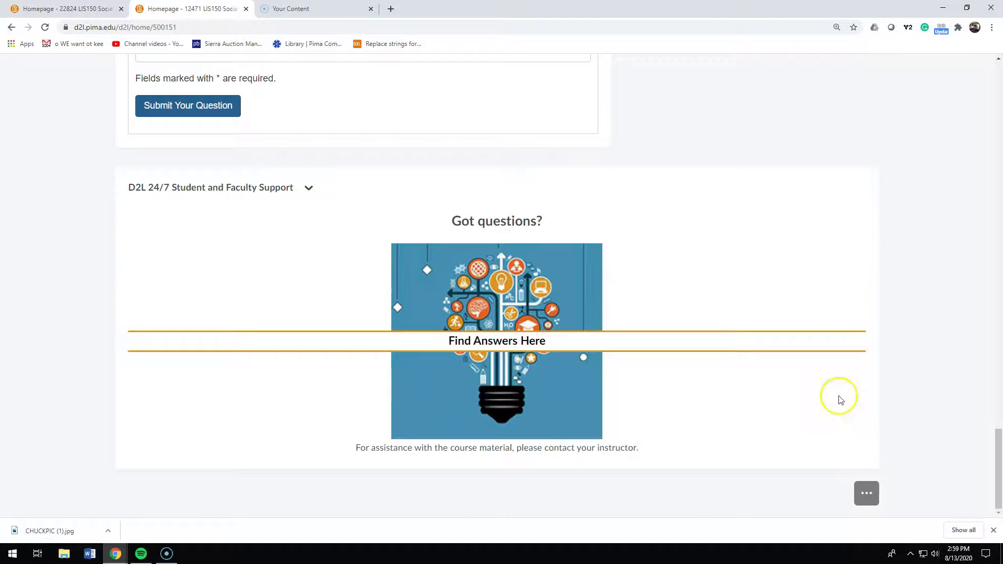
{"action": "left_click", "coordinate": [867, 495]}
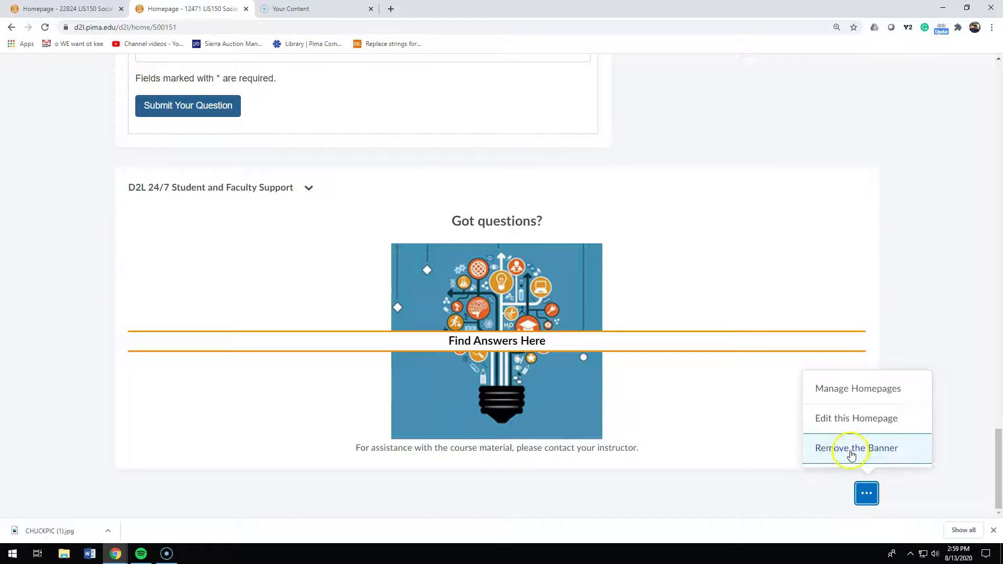
{"action": "left_click", "coordinate": [843, 427]}
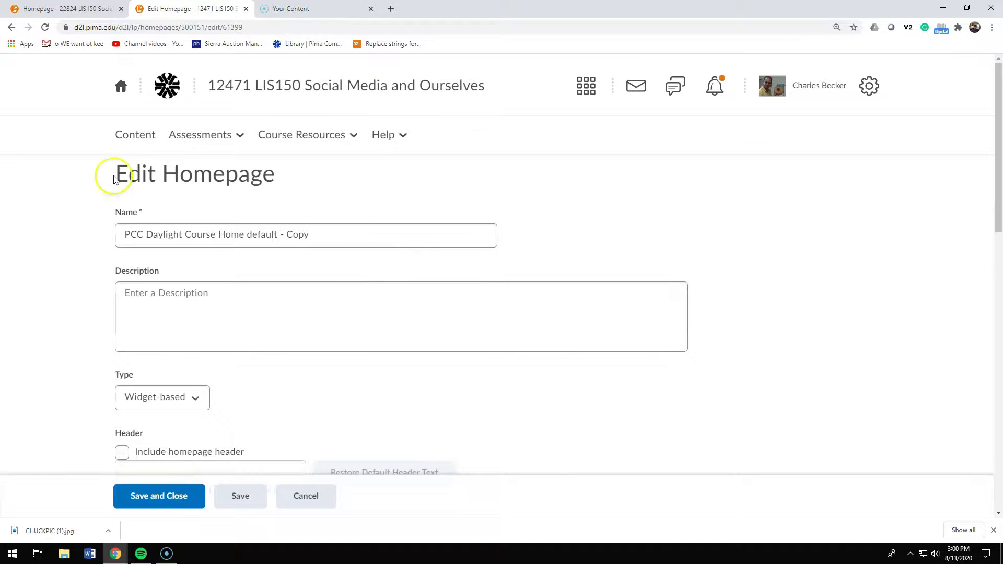
{"action": "left_click", "coordinate": [25, 540]}
{"action": "scroll", "coordinate": [756, 291], "scroll_direction": "down", "scroll_amount": 10}
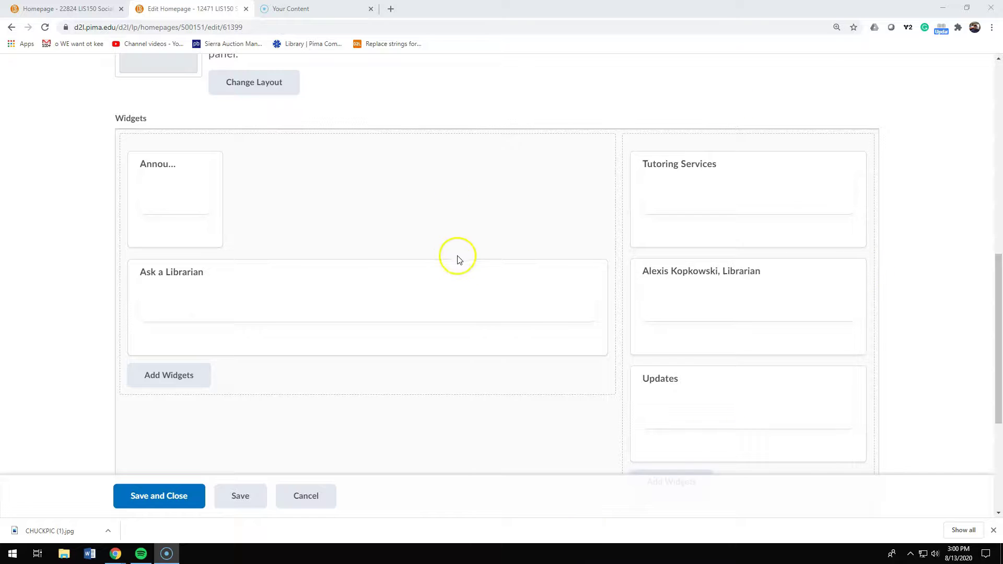
{"action": "left_click", "coordinate": [192, 335]}
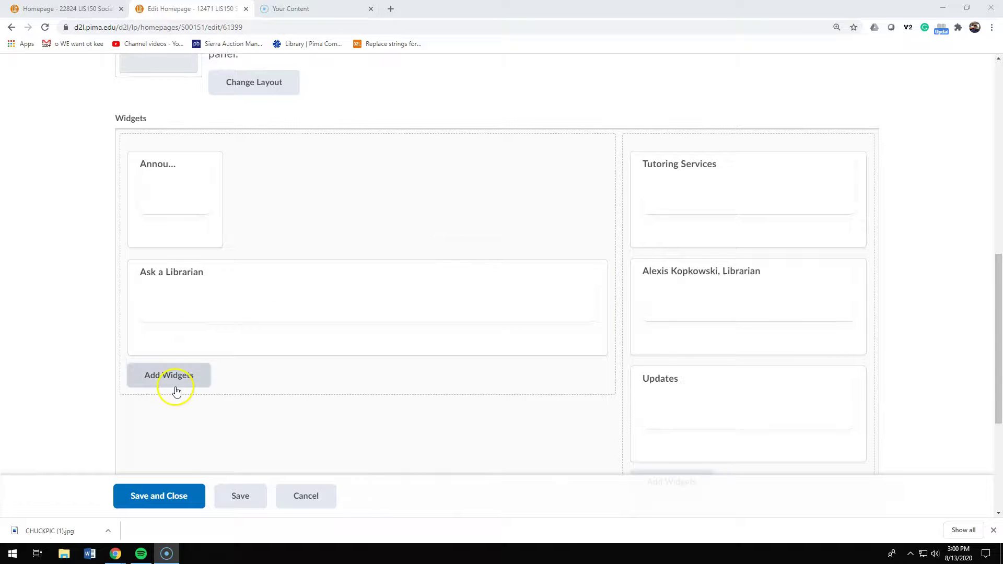
{"action": "scroll", "coordinate": [715, 313], "scroll_direction": "down", "scroll_amount": 3}
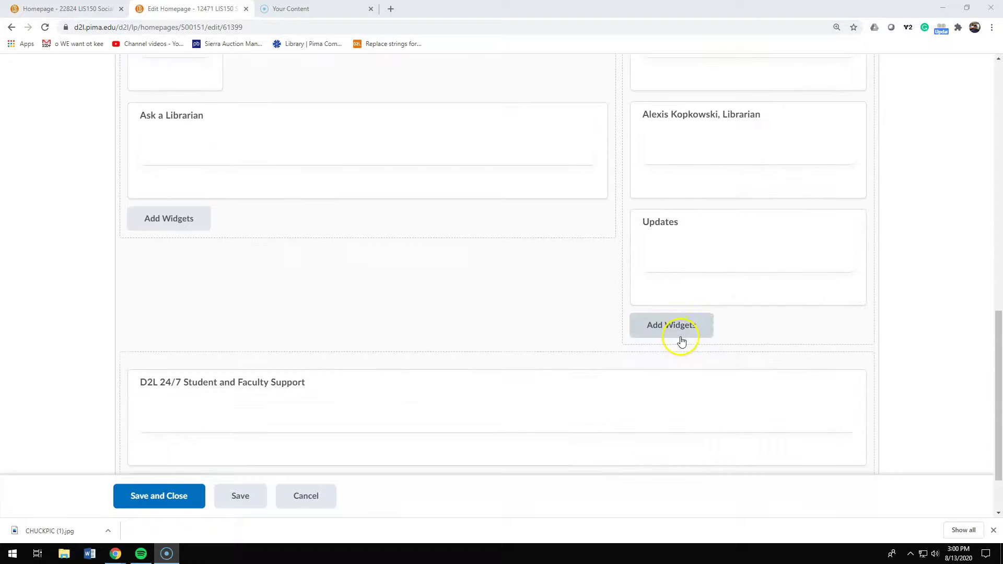
{"action": "scroll", "coordinate": [381, 259], "scroll_direction": "up", "scroll_amount": 6}
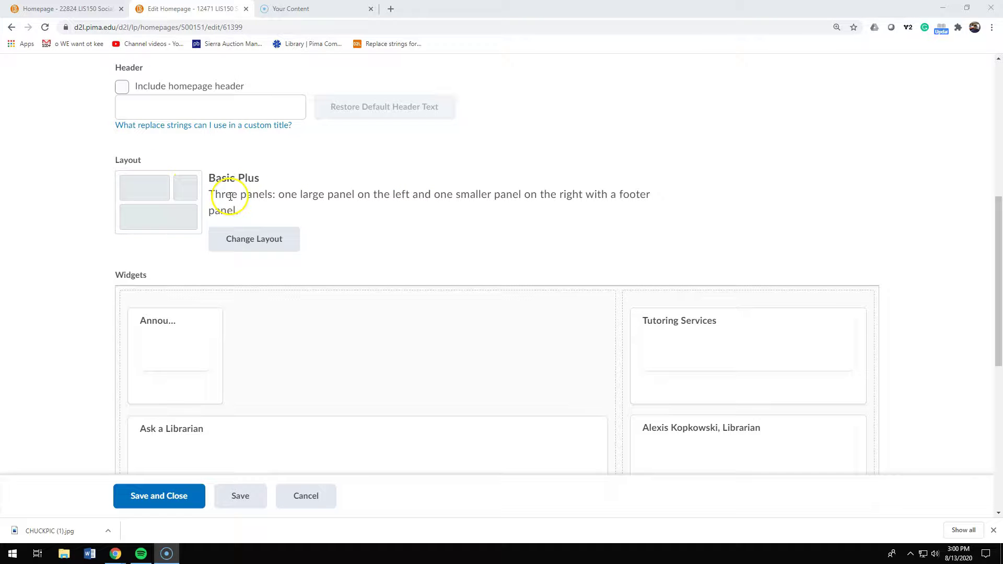
{"action": "scroll", "coordinate": [490, 290], "scroll_direction": "down", "scroll_amount": 5}
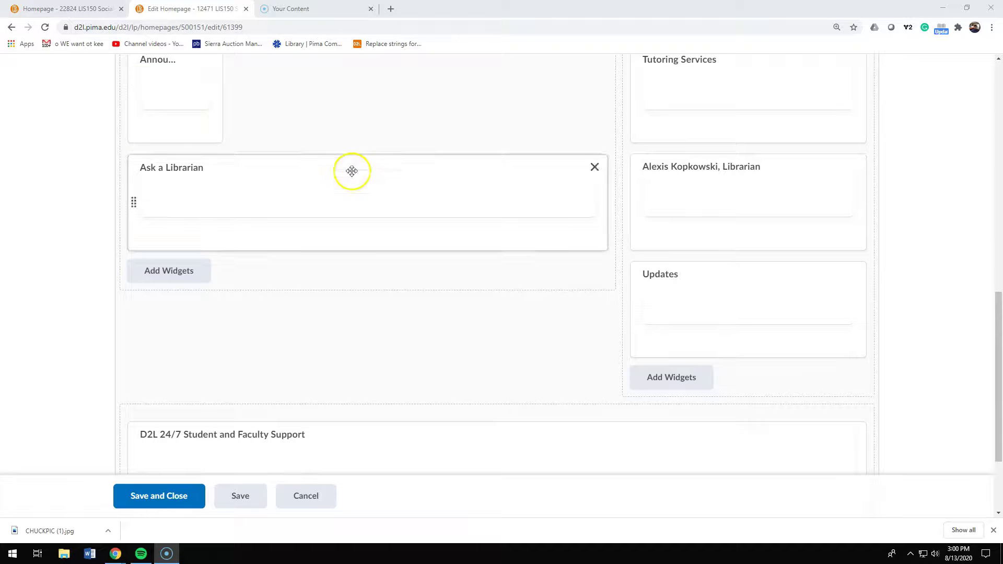
{"action": "scroll", "coordinate": [385, 280], "scroll_direction": "down", "scroll_amount": 3}
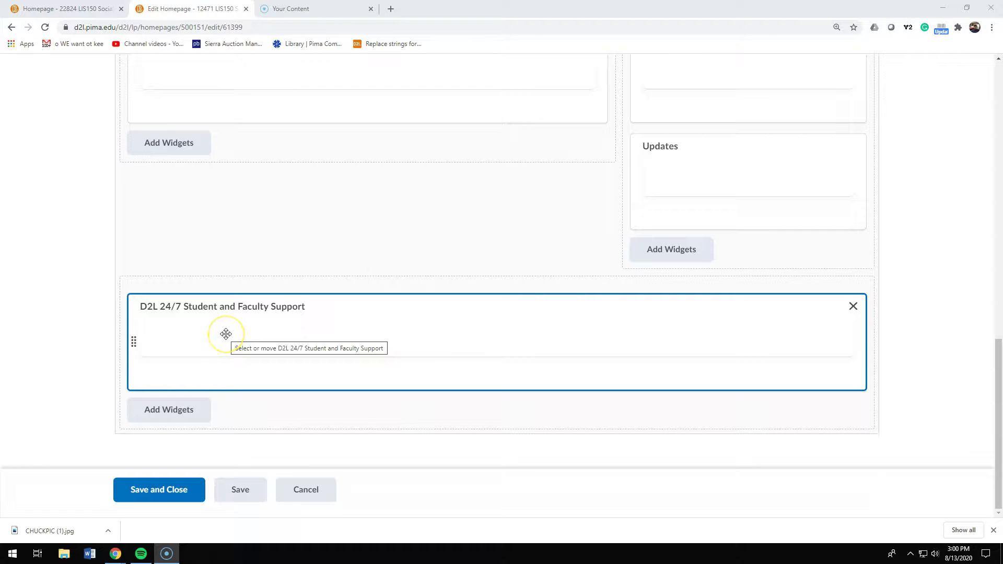
{"action": "scroll", "coordinate": [530, 264], "scroll_direction": "up", "scroll_amount": 7}
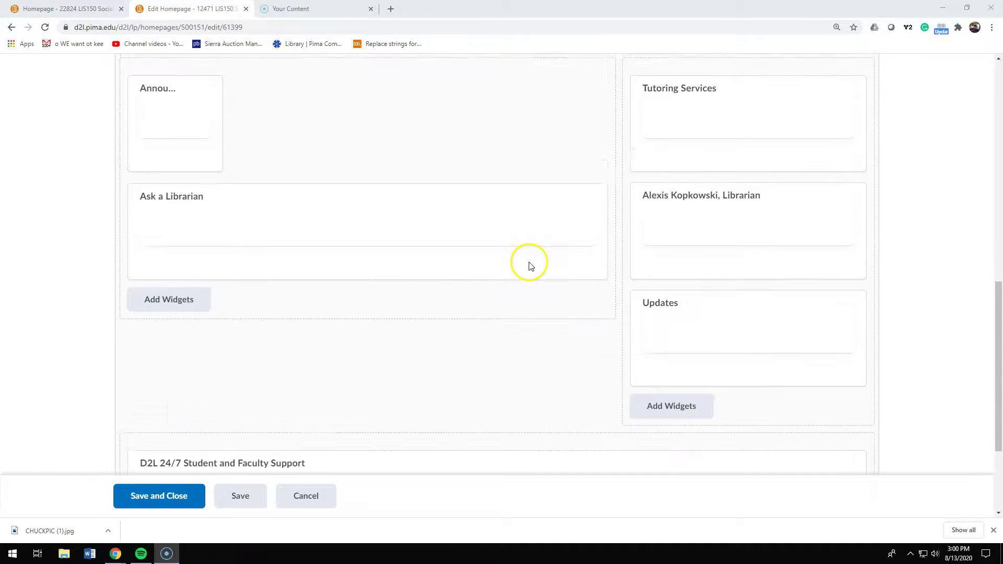
{"action": "scroll", "coordinate": [838, 270], "scroll_direction": "down", "scroll_amount": 3}
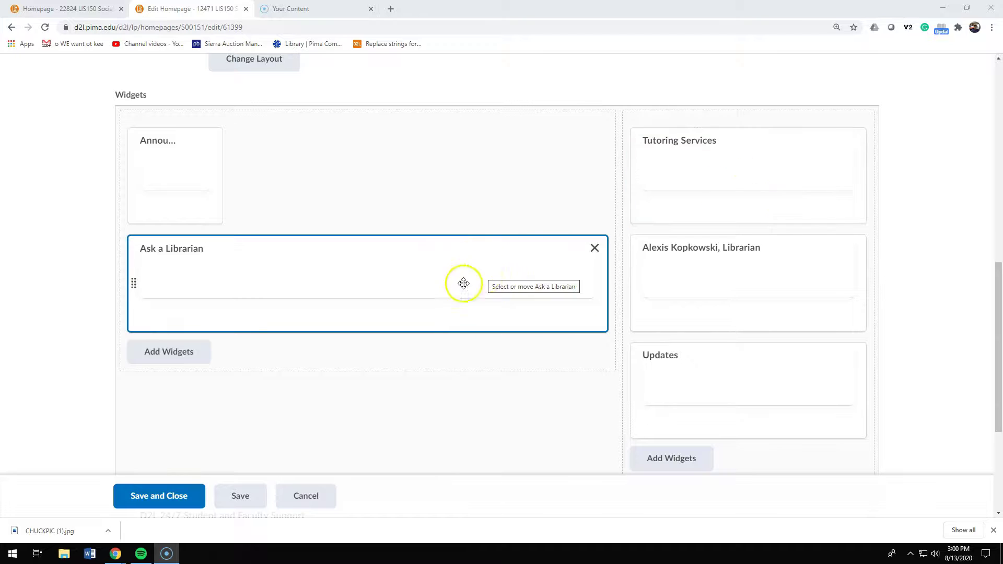
{"action": "scroll", "coordinate": [701, 309], "scroll_direction": "down", "scroll_amount": 3}
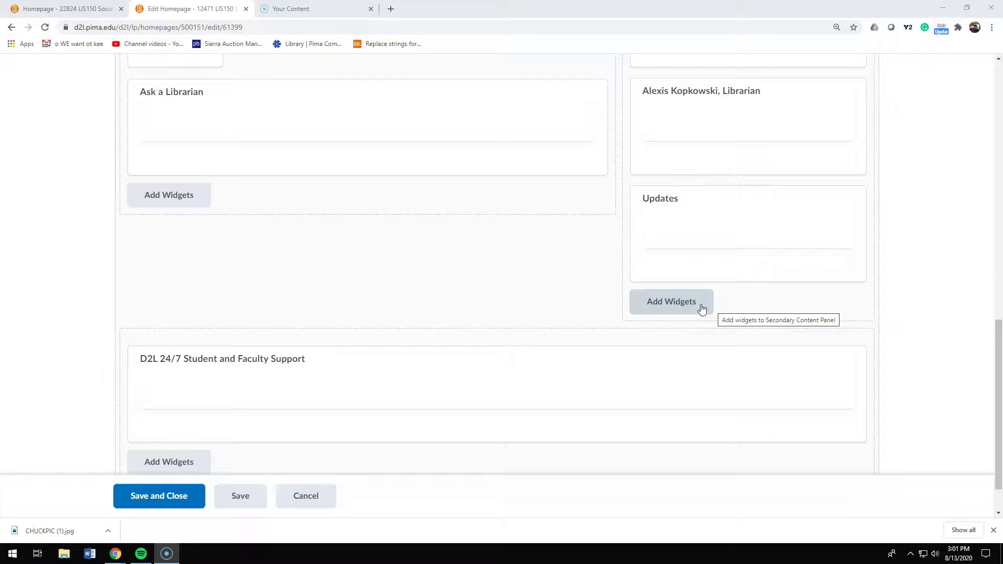
Add the Ask a Librarian system widget to the right panel
{"action": "left_click", "coordinate": [684, 309]}
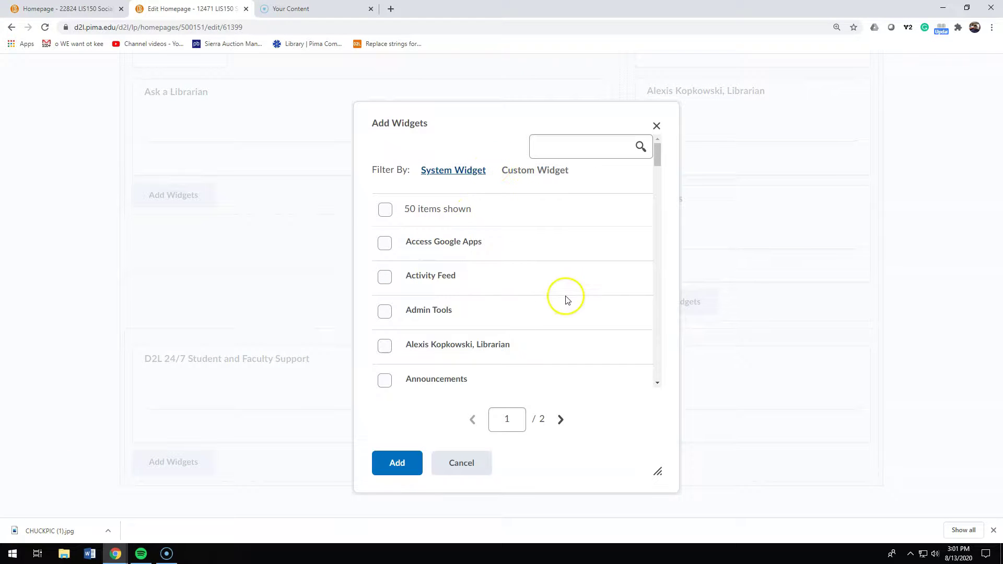
{"action": "left_click", "coordinate": [423, 174]}
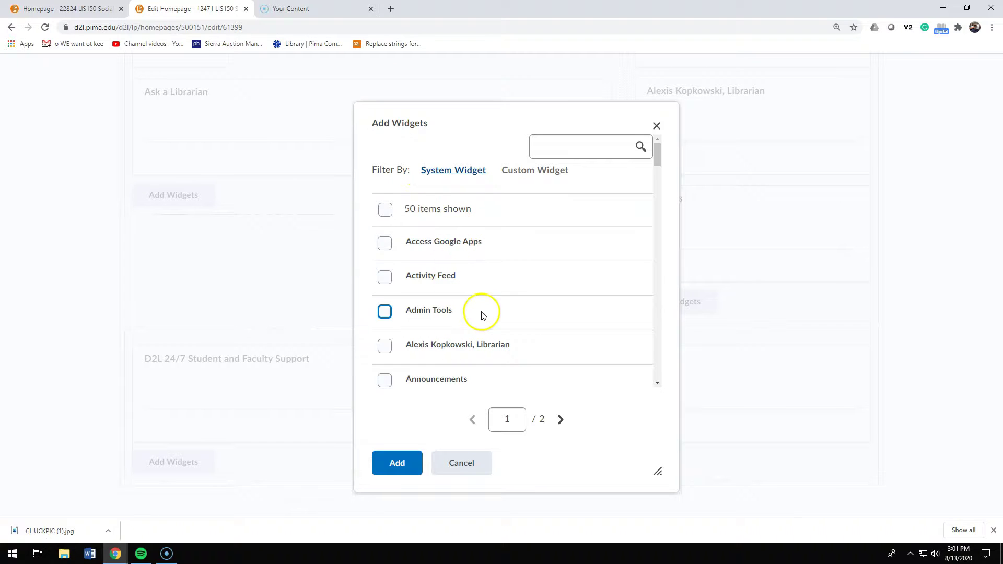
{"action": "scroll", "coordinate": [481, 313], "scroll_direction": "down", "scroll_amount": 4}
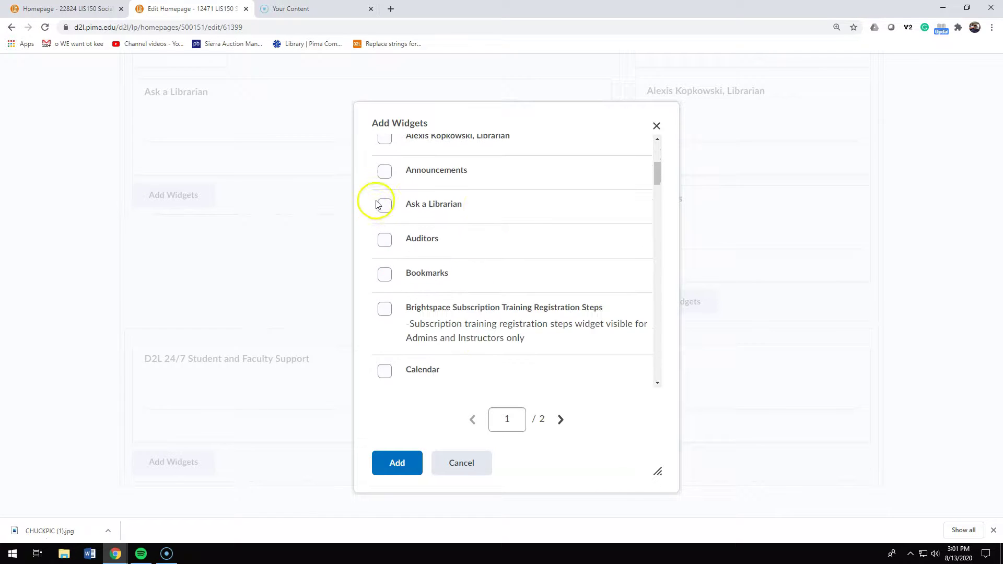
{"action": "left_click", "coordinate": [378, 204]}
{"action": "left_click", "coordinate": [396, 464]}
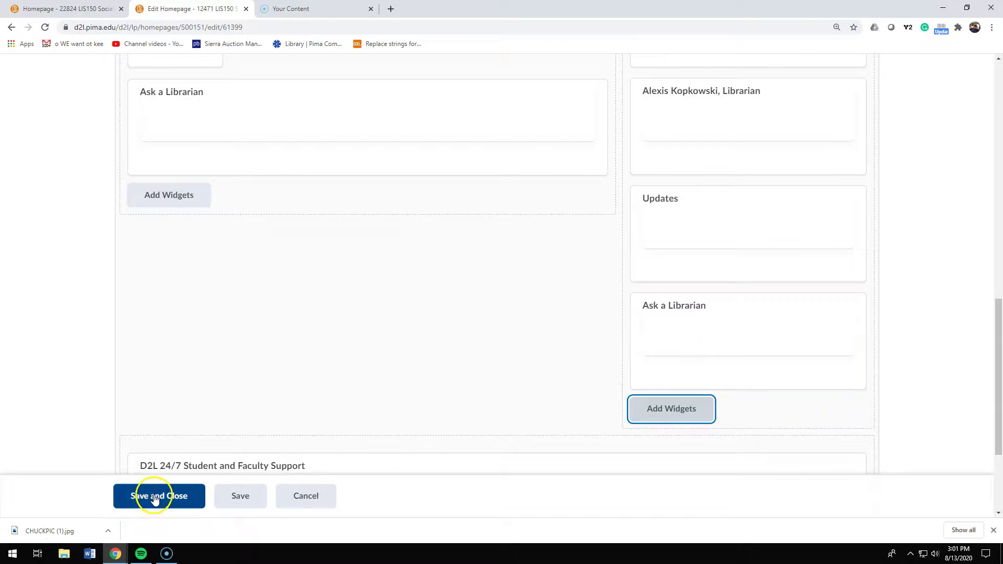
Add the custom instructor widget to the right panel from the Custom Widgets list
{"action": "left_click", "coordinate": [673, 409]}
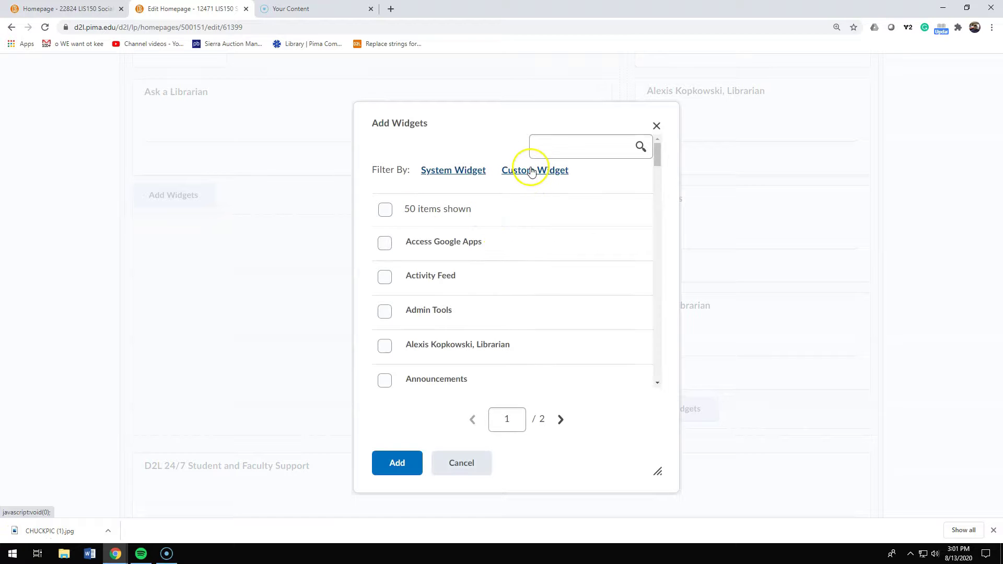
{"action": "left_click", "coordinate": [531, 172]}
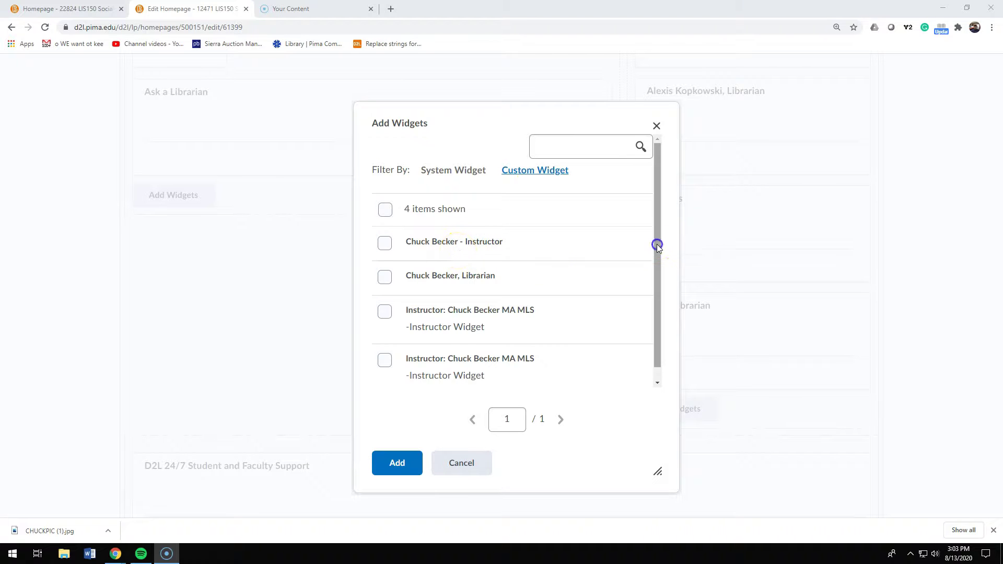
{"action": "left_click_drag", "start_coordinate": [656, 244], "coordinate": [656, 220]}
{"action": "left_click", "coordinate": [563, 150]}
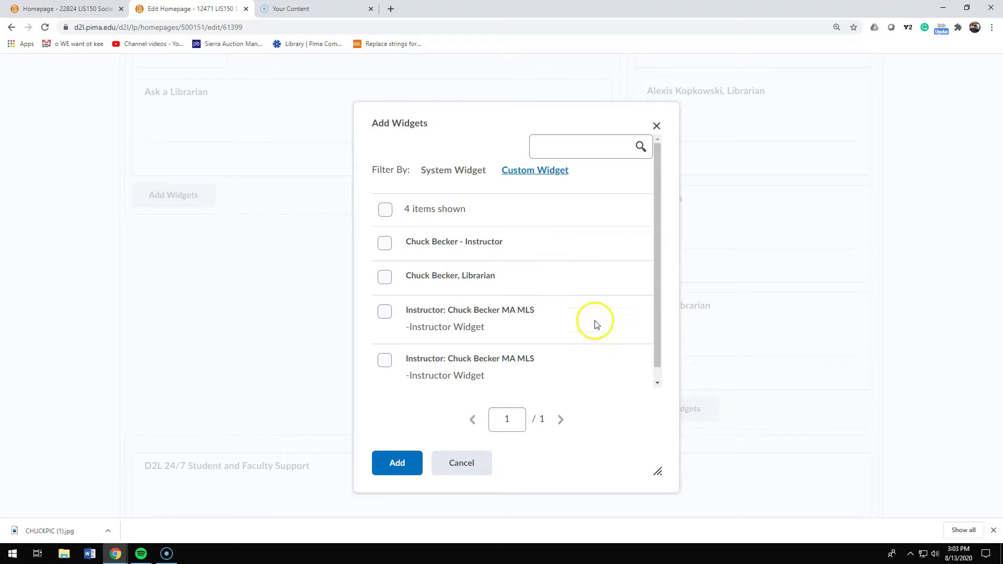
{"action": "left_click", "coordinate": [385, 242]}
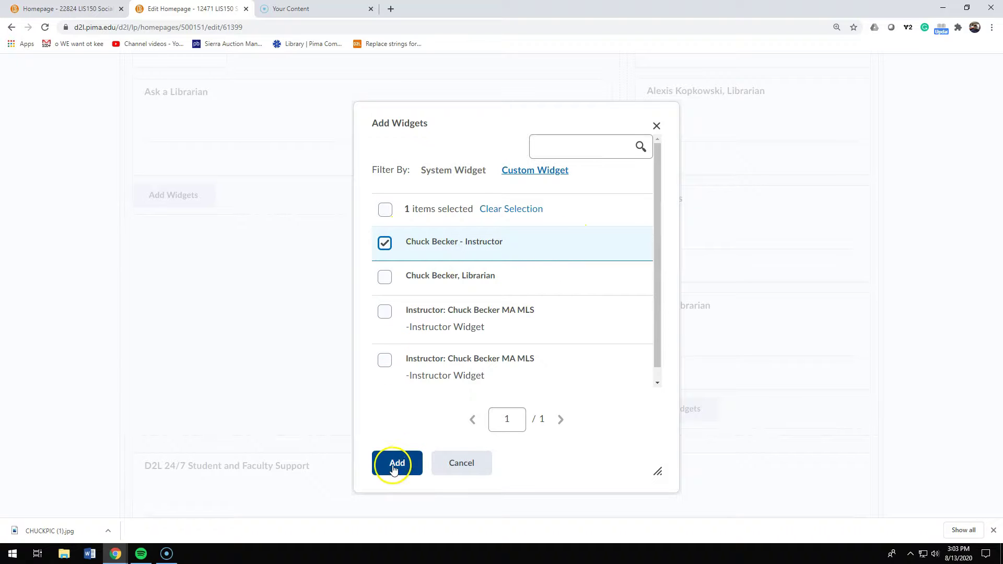
{"action": "left_click", "coordinate": [395, 462]}
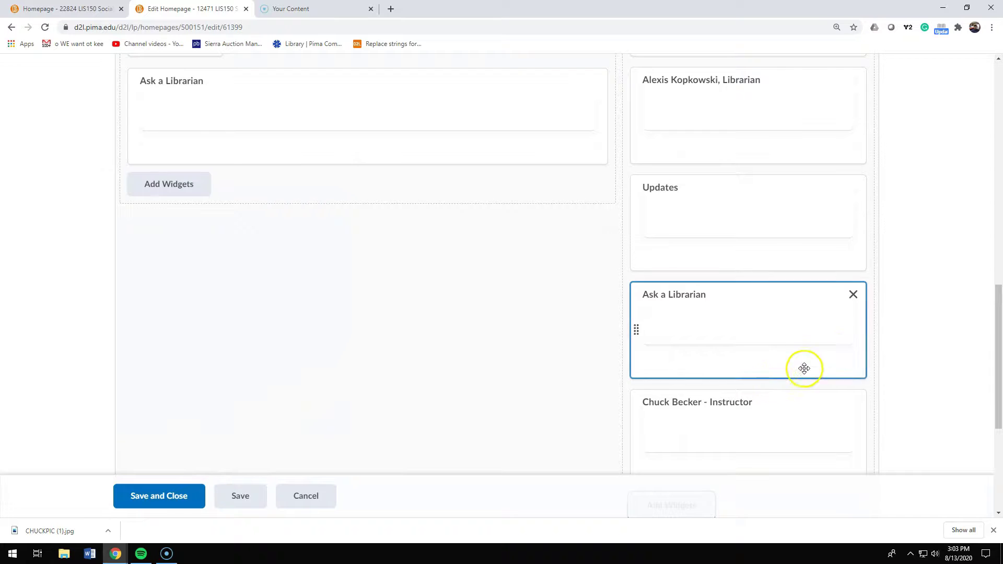
Move the instructor widget above Tutoring Services at the top of the right panel and save the layout
{"action": "scroll", "coordinate": [836, 351], "scroll_direction": "down", "scroll_amount": 3}
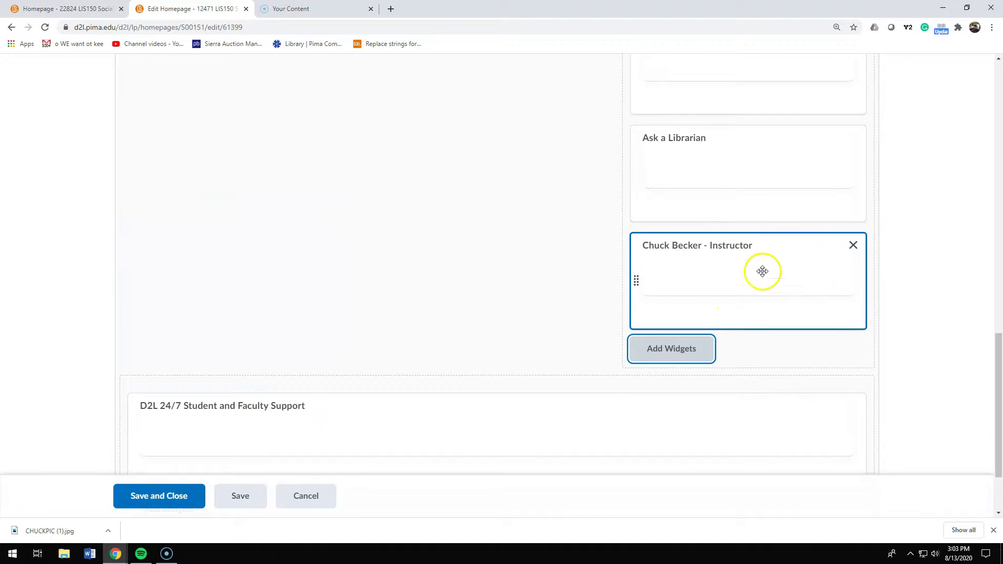
{"action": "left_click", "coordinate": [742, 281]}
{"action": "left_click_drag", "start_coordinate": [742, 281], "coordinate": [735, 129]}
{"action": "scroll", "coordinate": [775, 168], "scroll_direction": "up", "scroll_amount": 4}
{"action": "left_click_drag", "start_coordinate": [752, 362], "coordinate": [743, 112]}
{"action": "scroll", "coordinate": [783, 172], "scroll_direction": "up", "scroll_amount": 4}
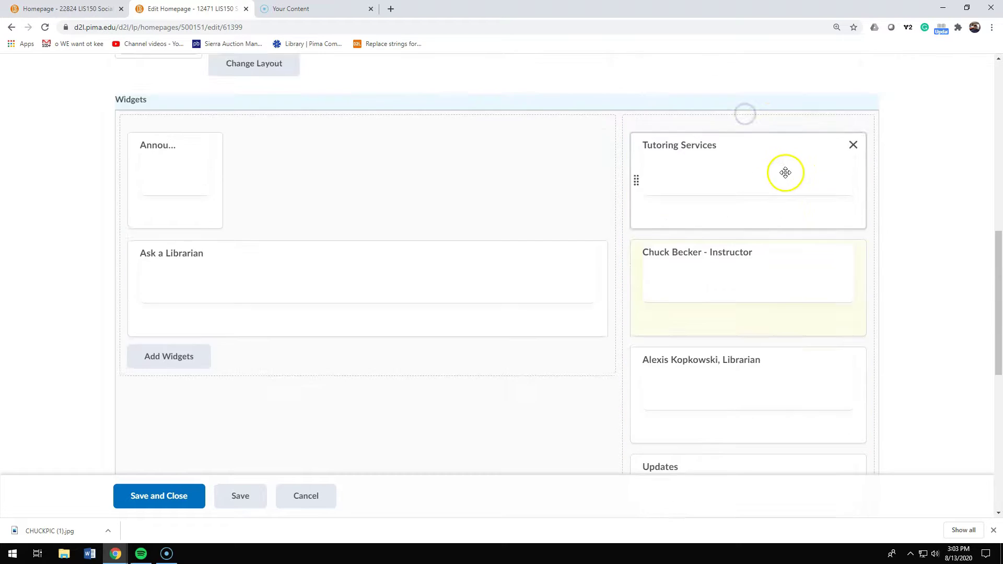
{"action": "left_click", "coordinate": [757, 357]}
{"action": "left_click_drag", "start_coordinate": [756, 358], "coordinate": [750, 242]}
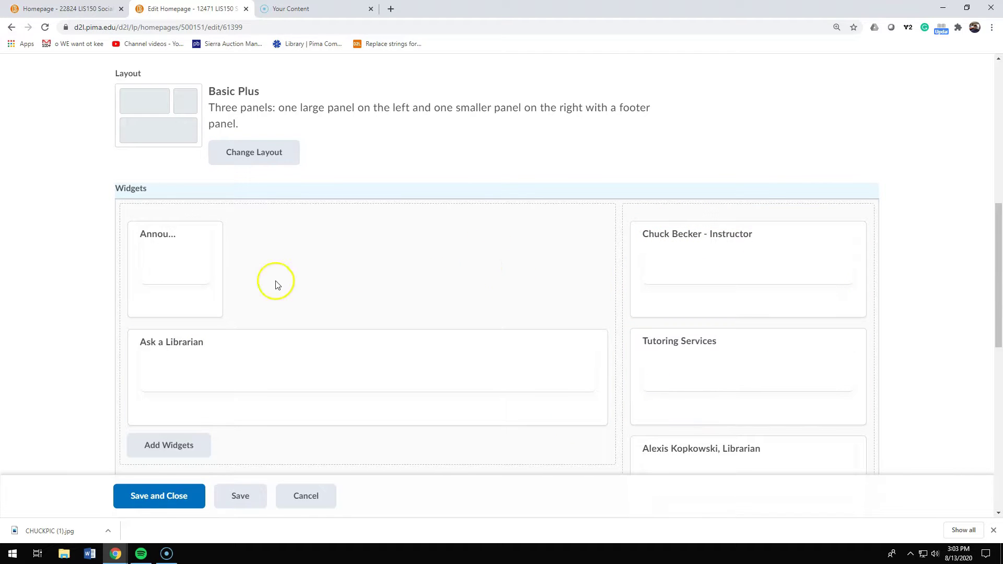
{"action": "left_click", "coordinate": [156, 501]}
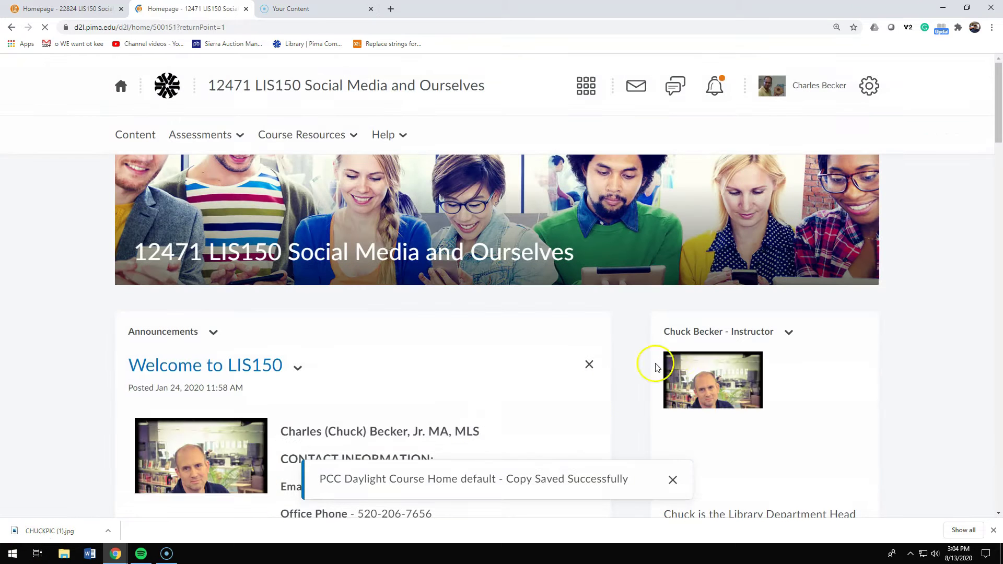
Scroll the course homepage to check the instructor widget's photo and bio atop the right column
{"action": "scroll", "coordinate": [813, 338], "scroll_direction": "down", "scroll_amount": 4}
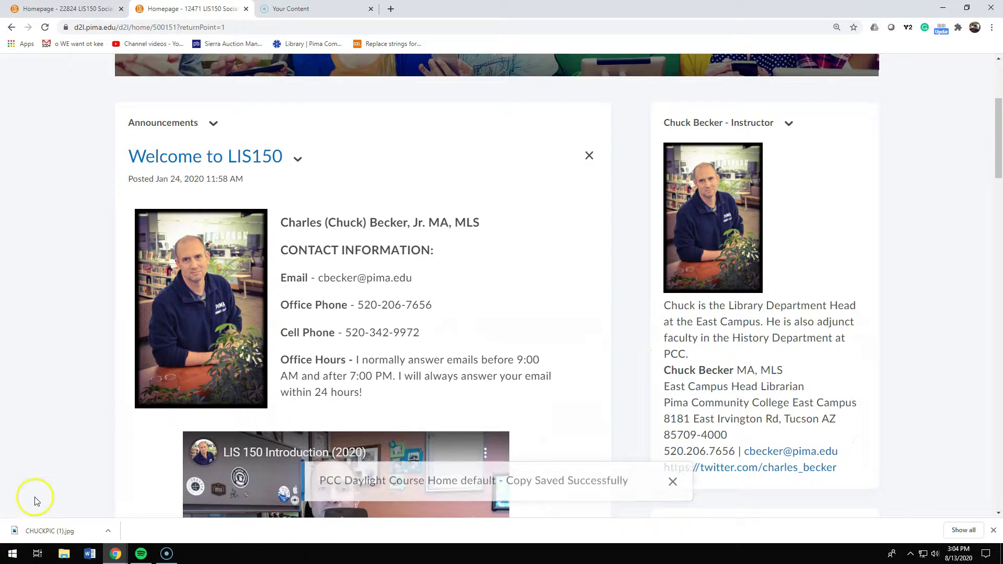
{"action": "scroll", "coordinate": [636, 445], "scroll_direction": "up", "scroll_amount": 1}
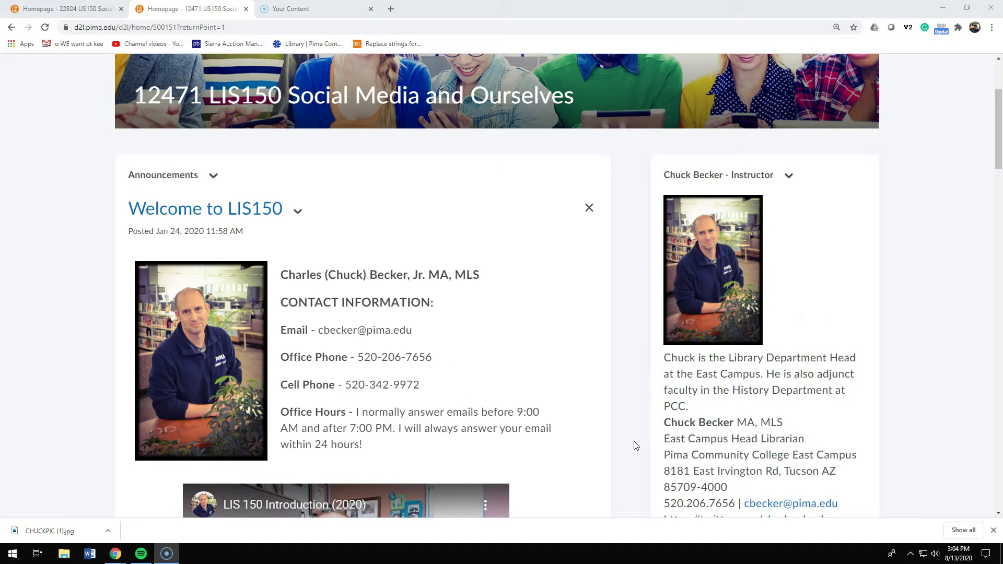